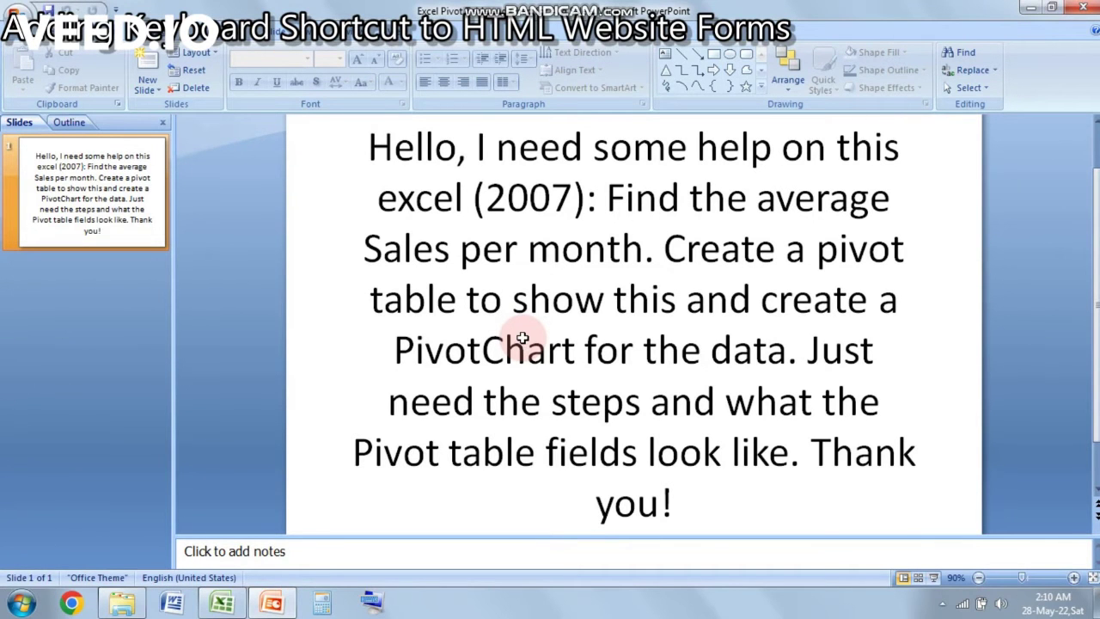
# Step: Select the sales data A1:C33 and bring up Create Table with headers recognised
pyautogui.hotkey('alt', 'Tab')
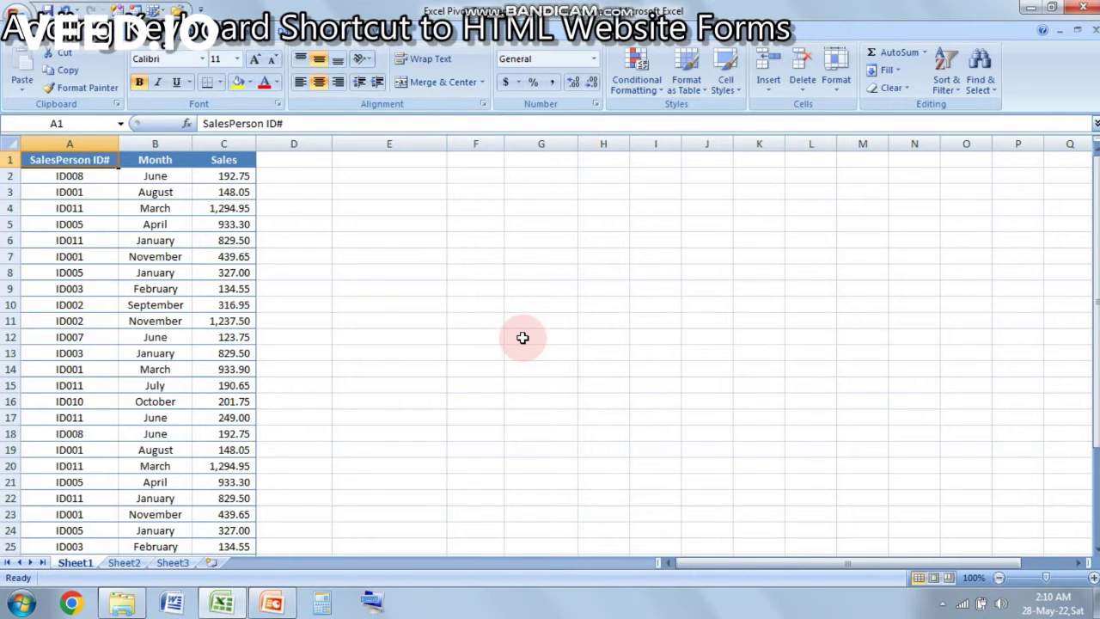
pyautogui.hotkey('ctrl', 'shift', 'Right')
pyautogui.hotkey('ctrl', 'shift', 'Down')
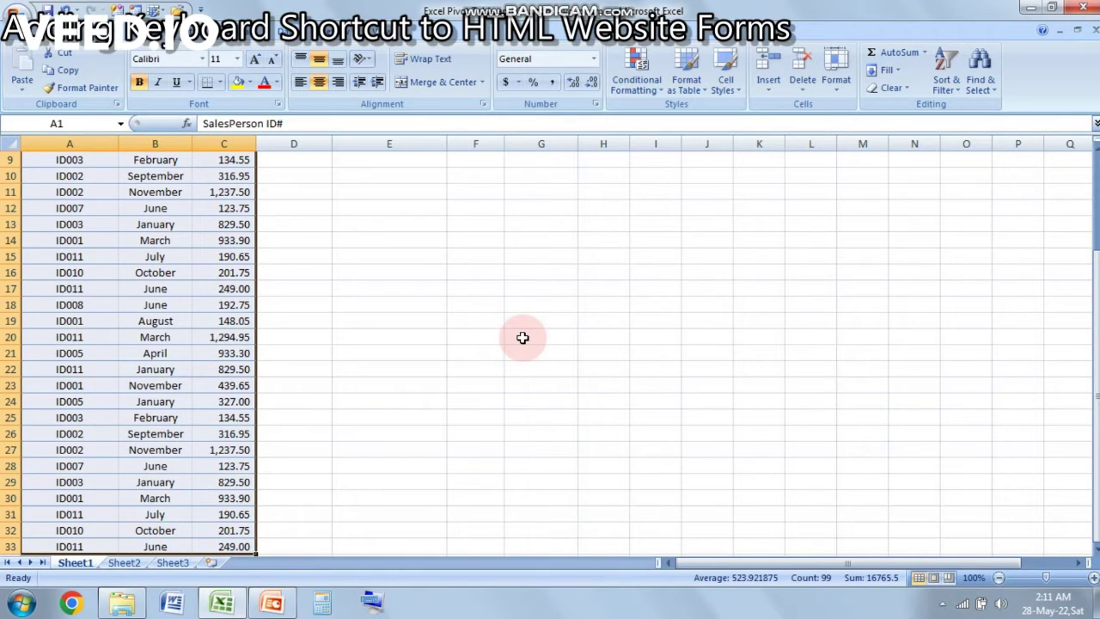
pyautogui.hotkey('alt', 'n')
pyautogui.press('t')
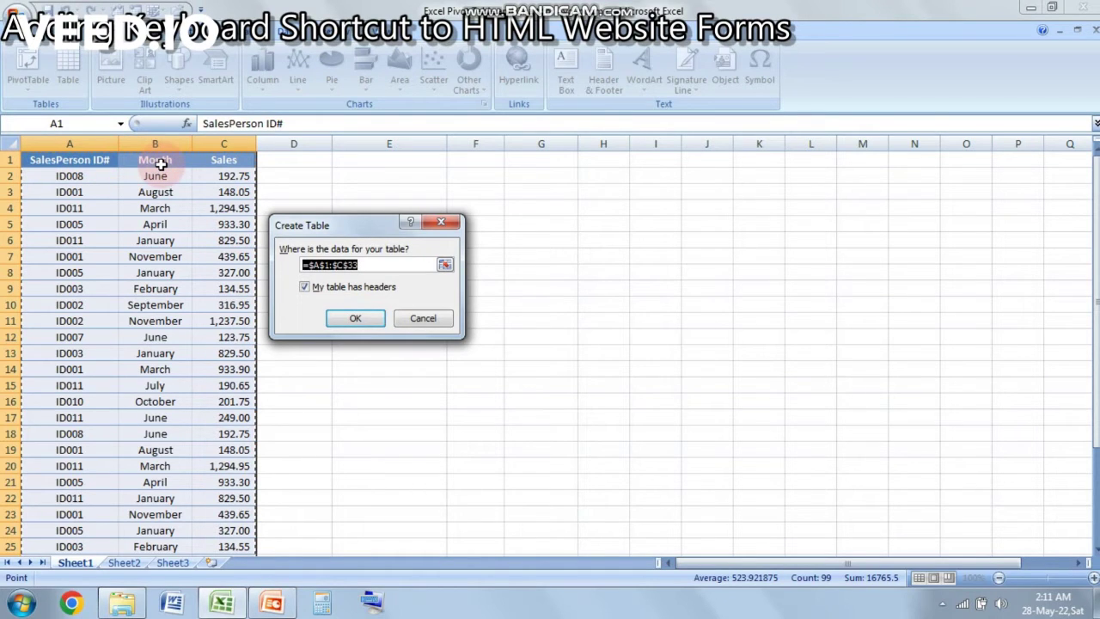
# Step: Confirm the table as Table1, try the black style, then apply the blue banded style
pyautogui.click(354, 318)
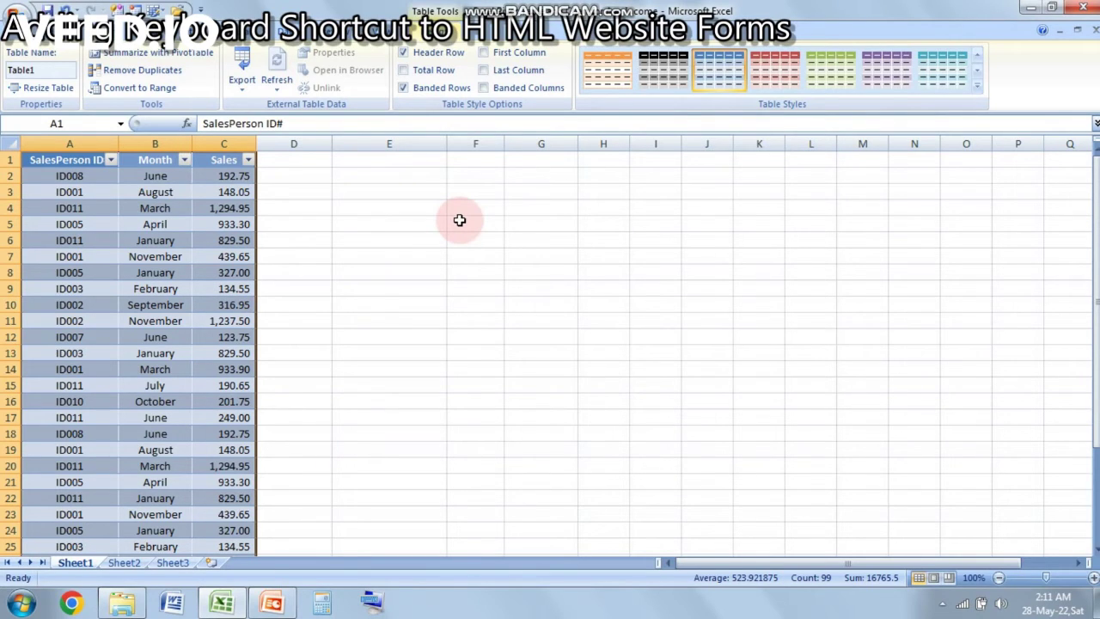
pyautogui.click(979, 82)
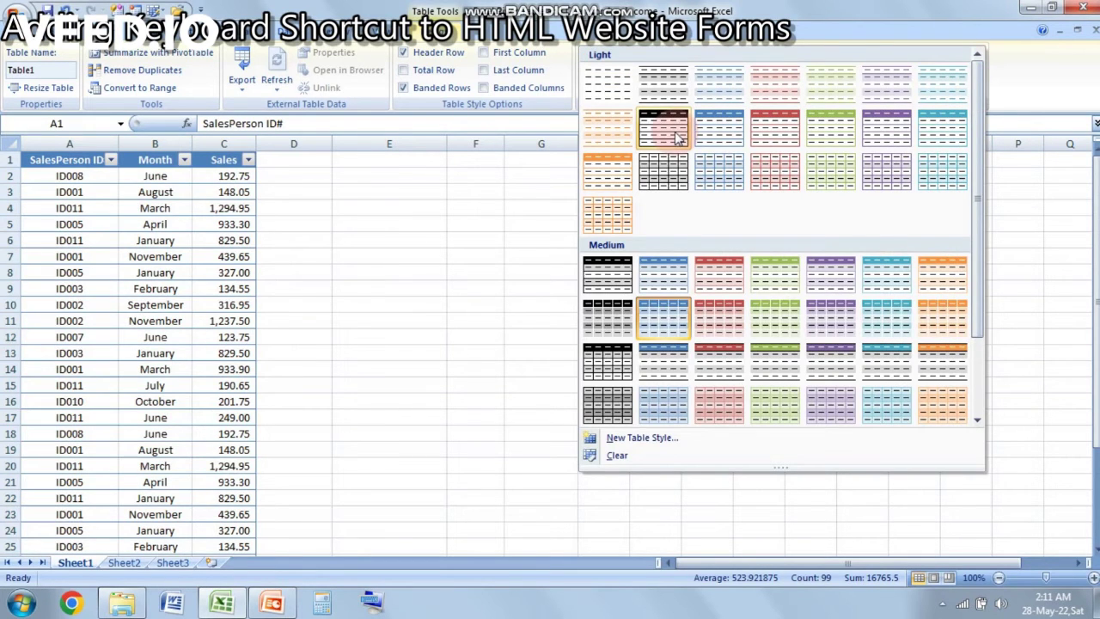
pyautogui.click(678, 138)
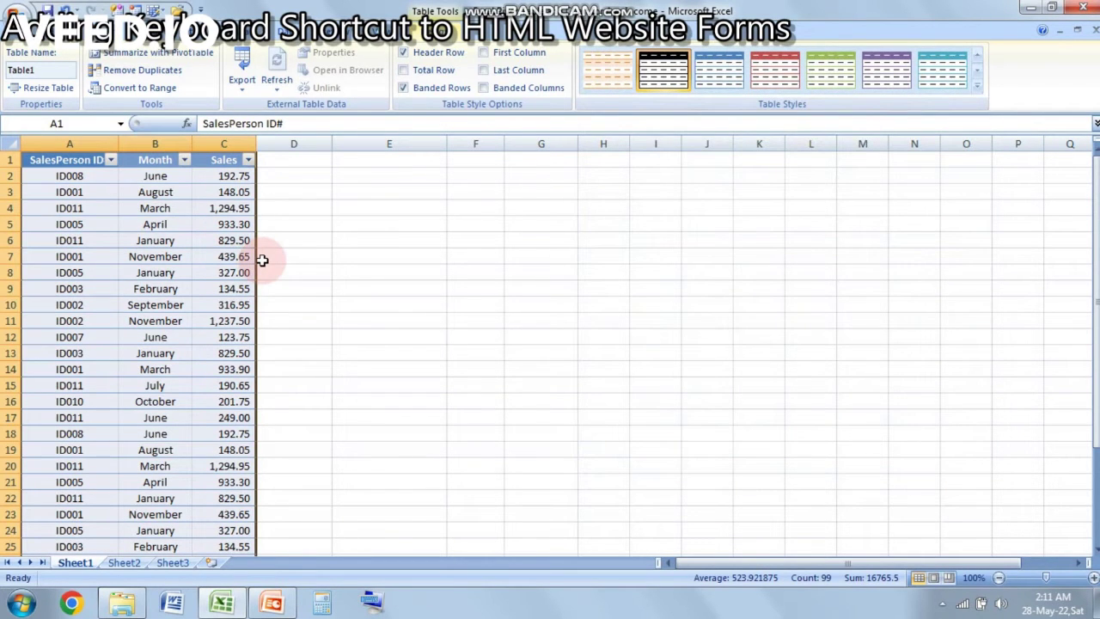
pyautogui.click(704, 83)
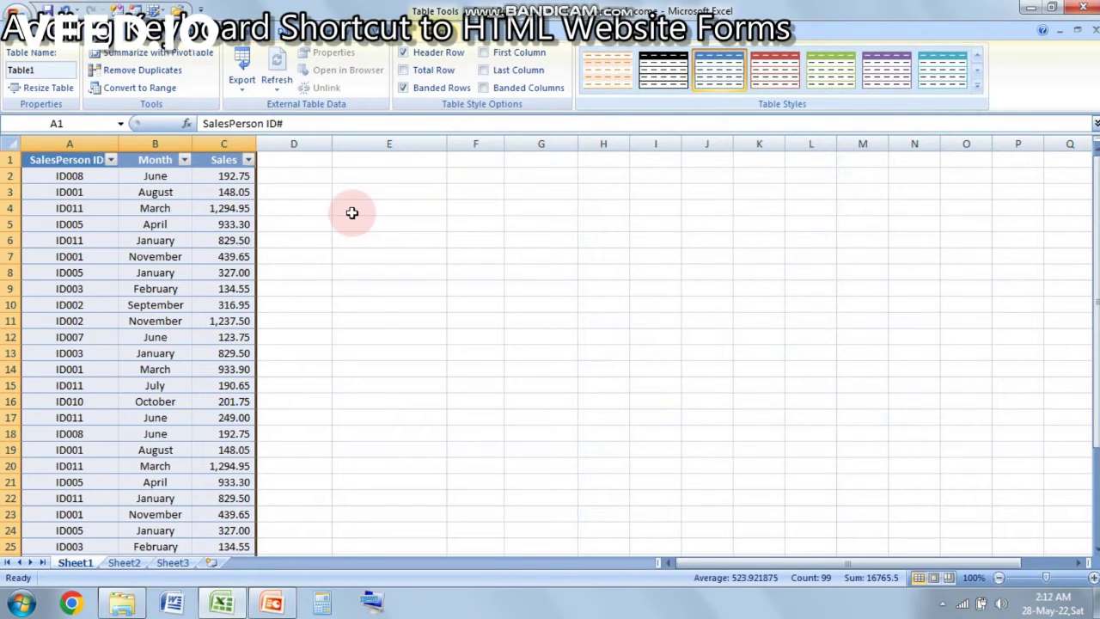
# Step: Select all of Table1 and start a PivotTable from it on a new worksheet
pyautogui.hotkey('ctrl', 'Home')
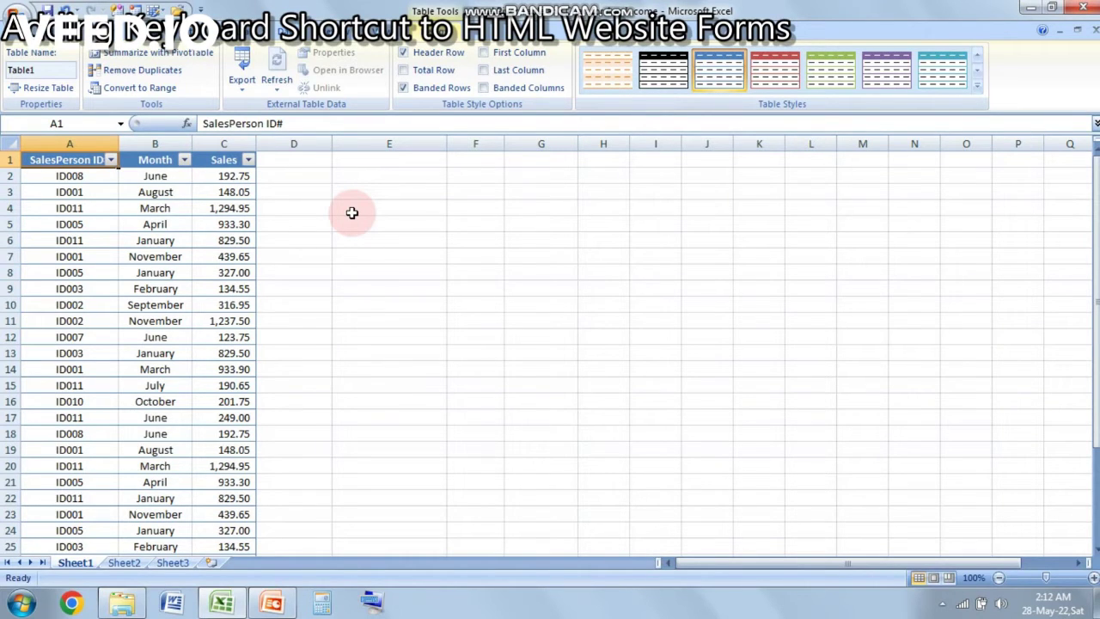
pyautogui.hotkey('ctrl', 'shift', 'End')
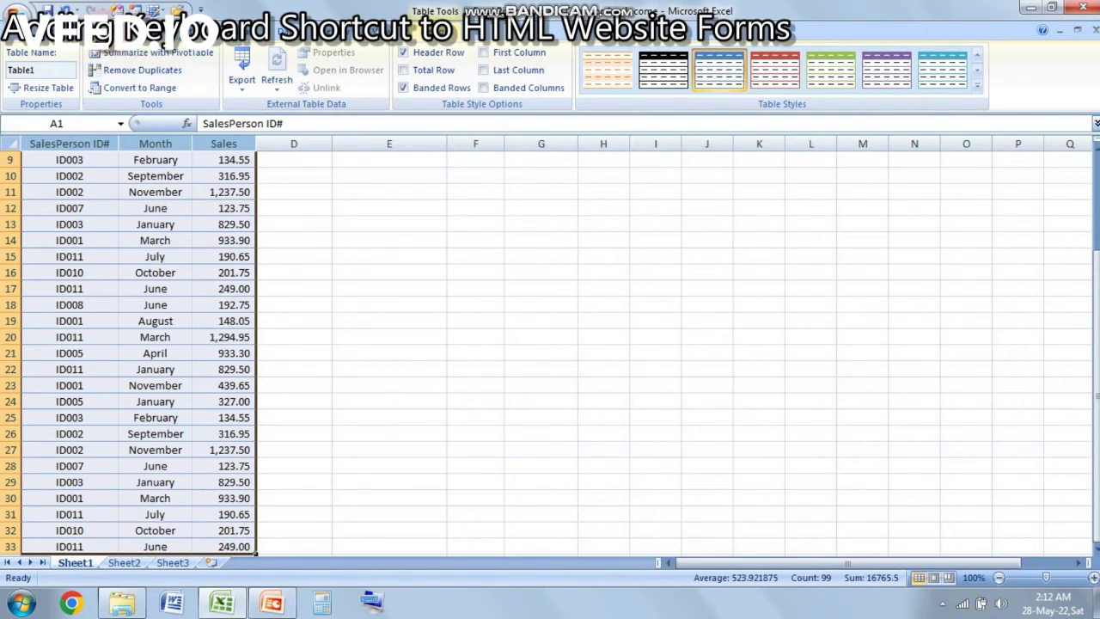
pyautogui.hotkey('alt', 'n')
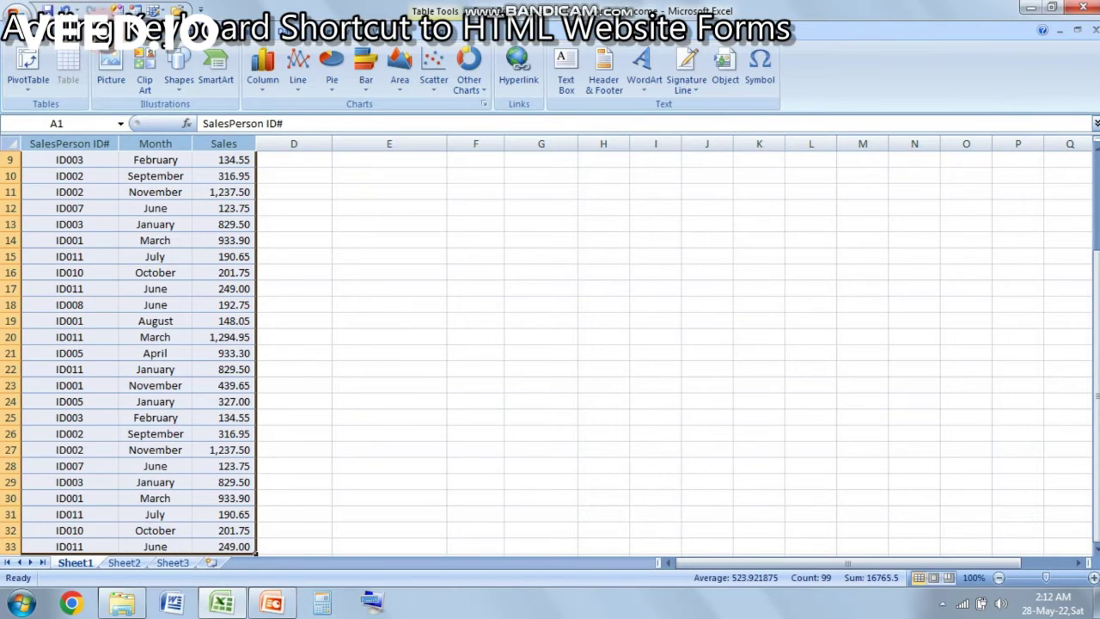
pyautogui.click(31, 74)
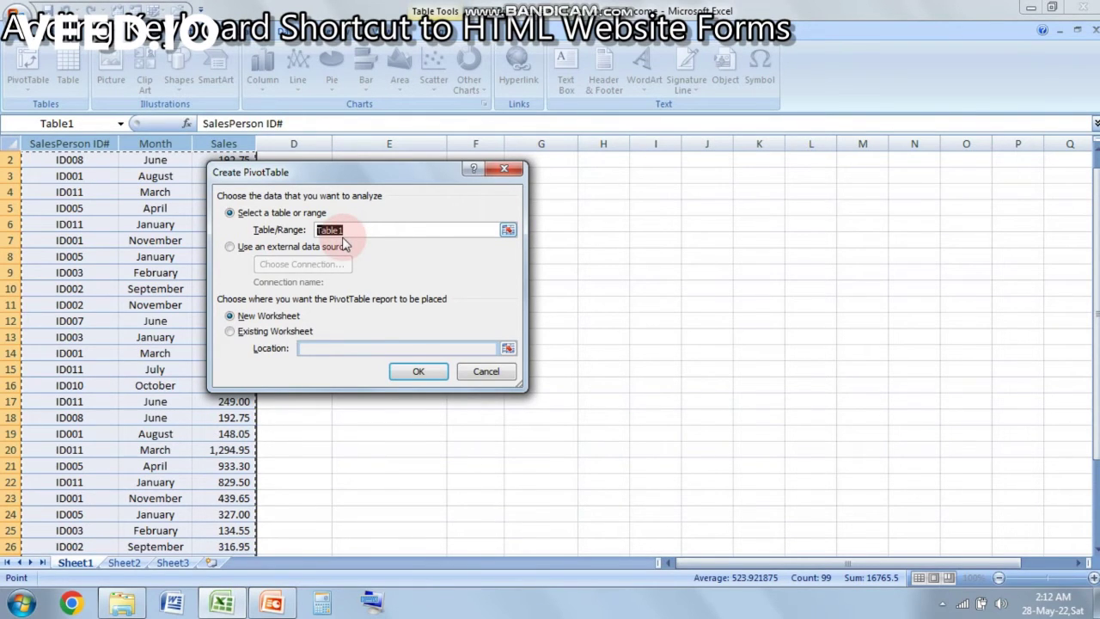
# Step: Place the pivot on new Sheet4 with Month as rows and Sum of Sales as values
pyautogui.click(415, 371)
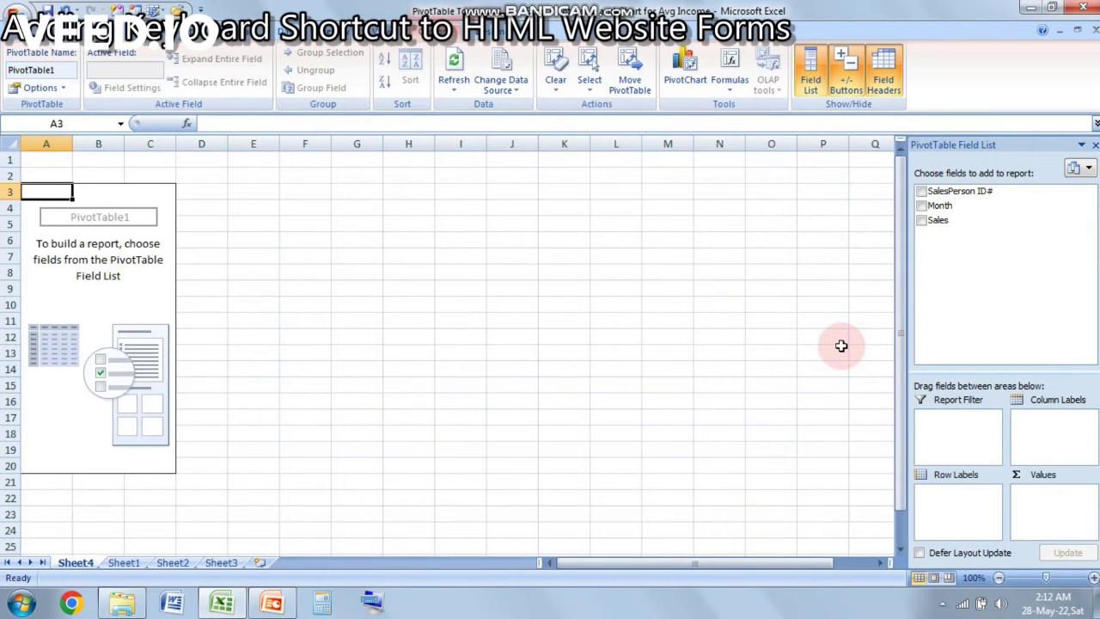
pyautogui.click(923, 206)
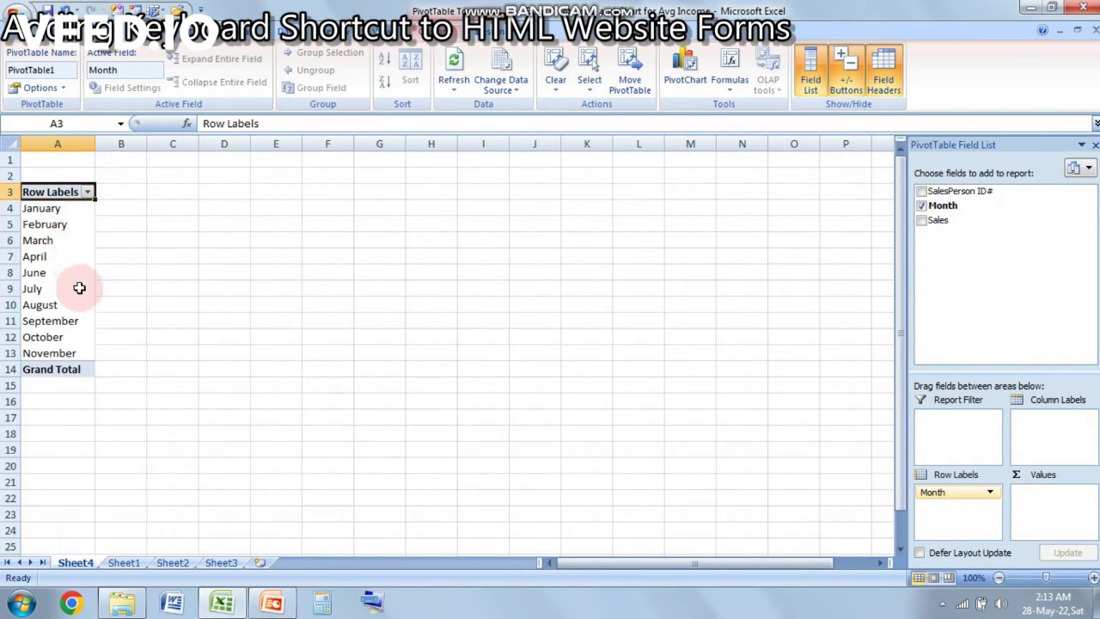
pyautogui.click(921, 221)
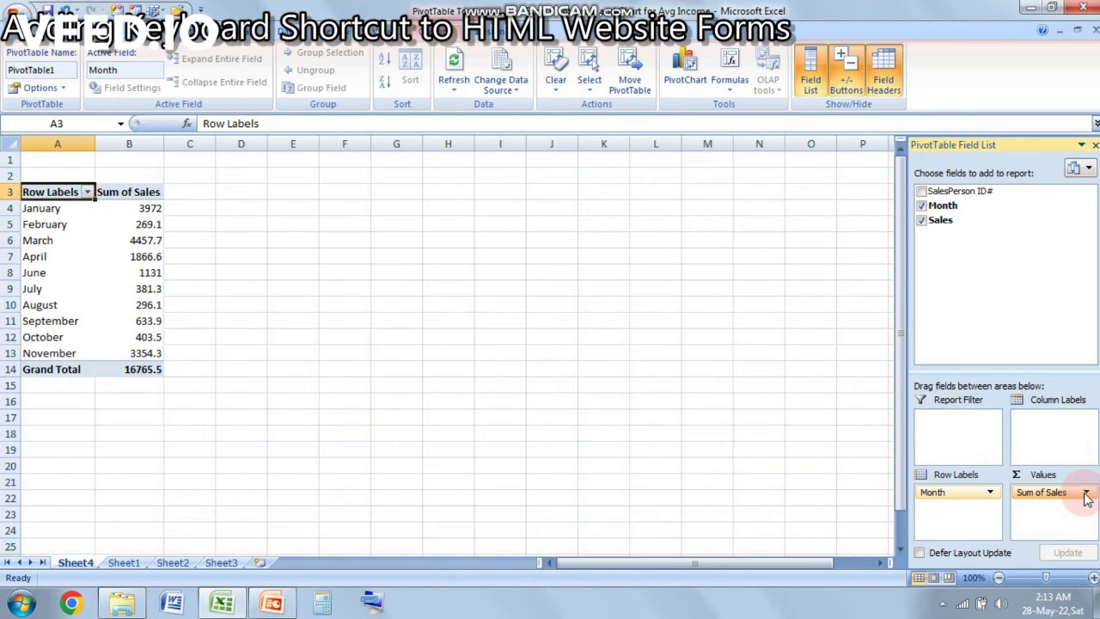
# Step: Change the Sales value field from Sum to Average, giving a 523.921875 Grand Total
pyautogui.click(1087, 495)
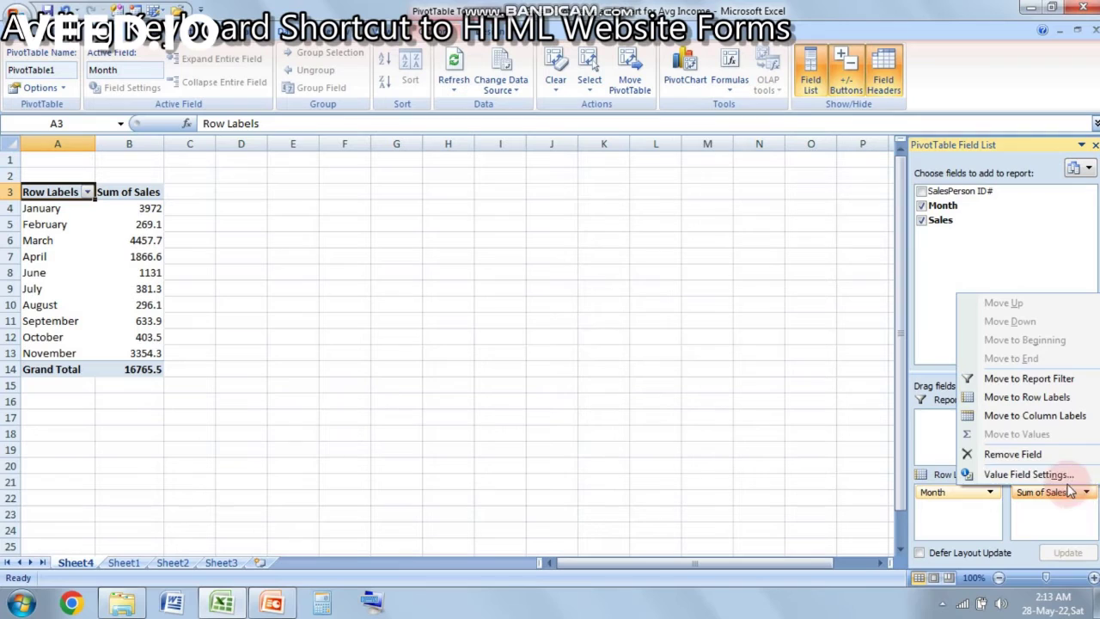
pyautogui.click(1028, 475)
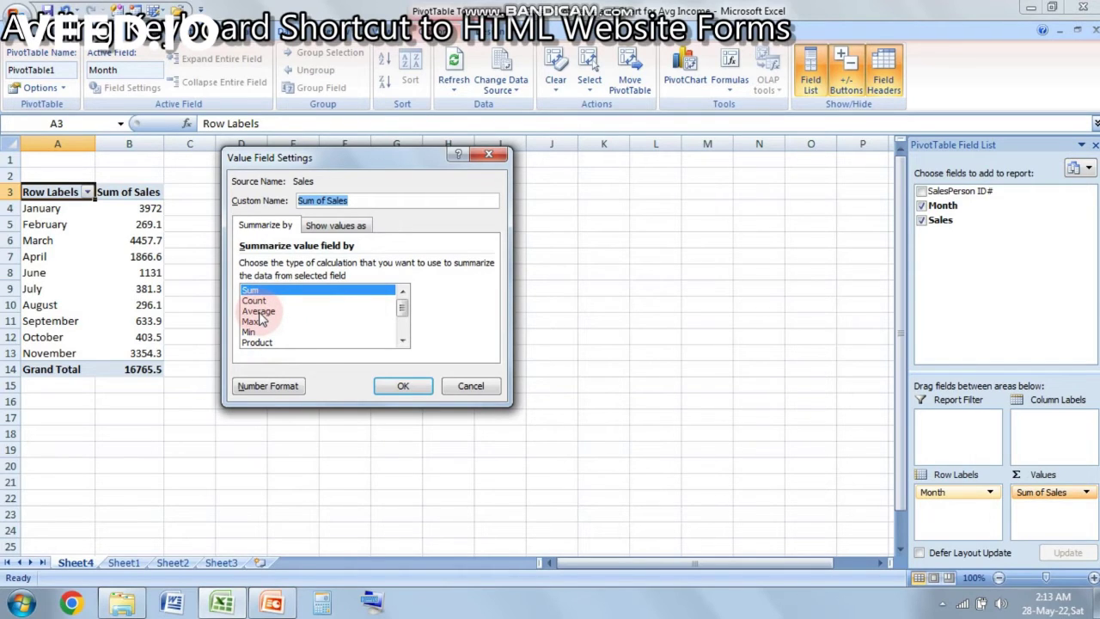
pyautogui.click(410, 385)
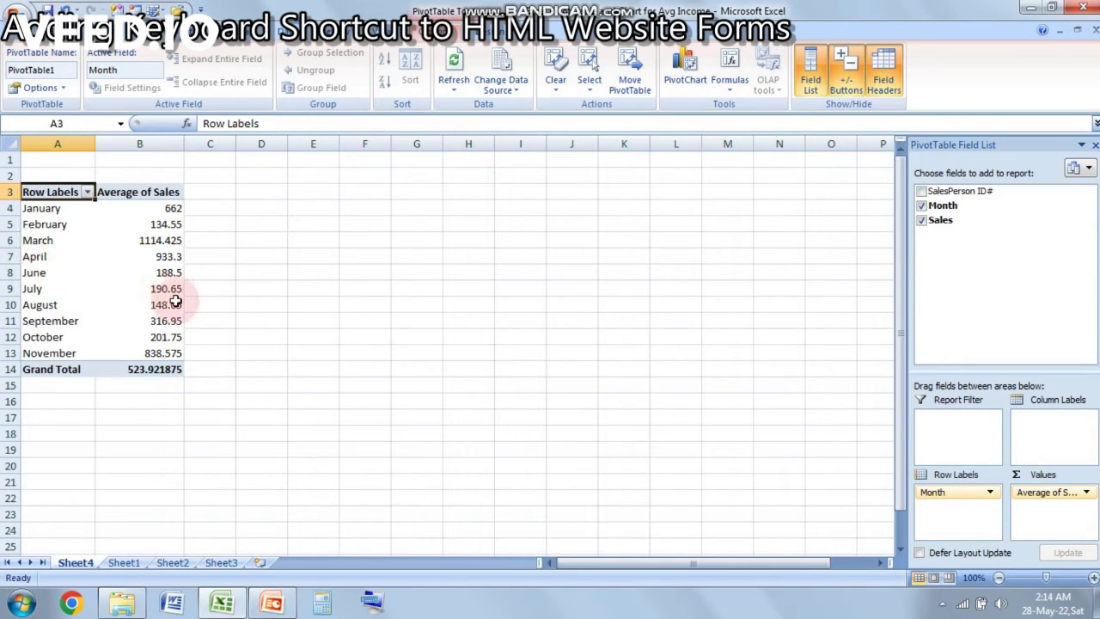
# Step: Select the monthly Average of Sales values down through the Grand Total
pyautogui.click(156, 369)
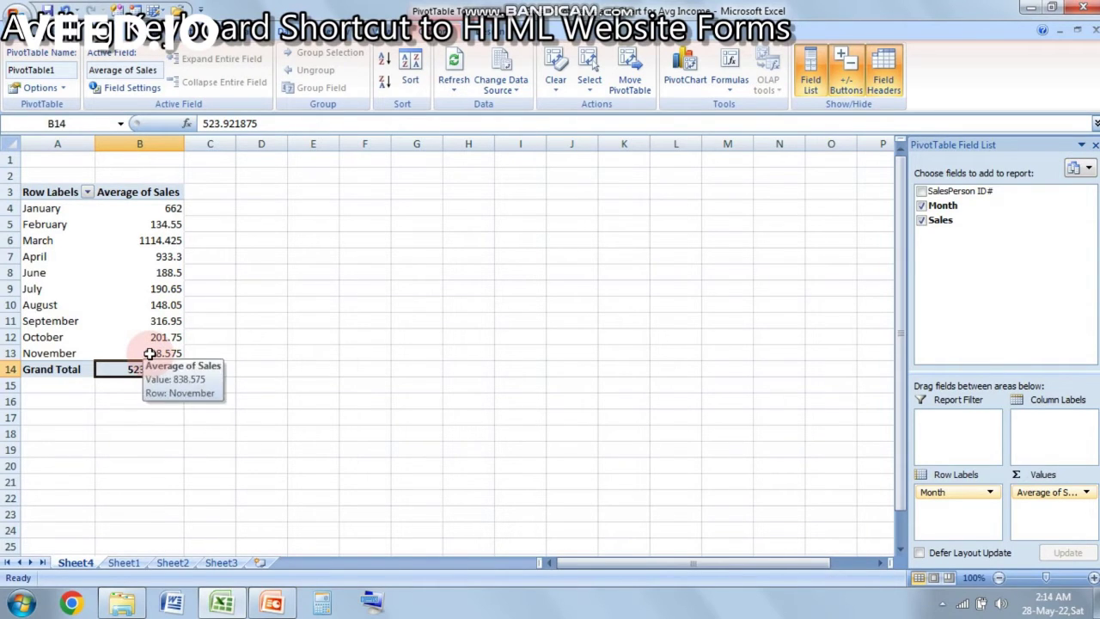
pyautogui.click(148, 189)
pyautogui.hotkey('ctrl', 'c')
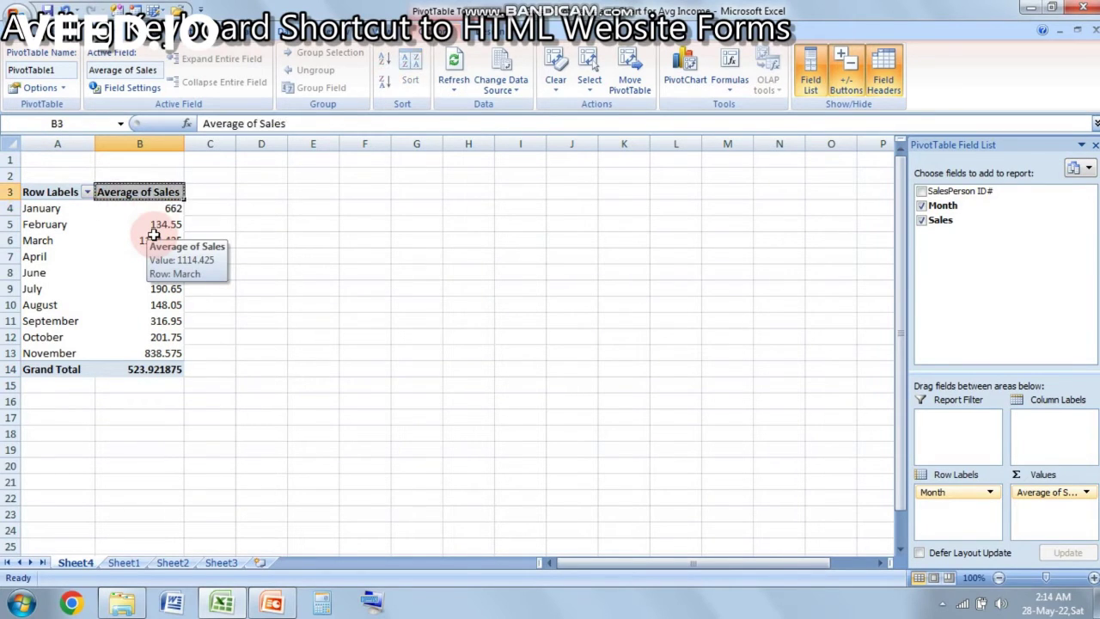
pyautogui.press('Escape')
pyautogui.press('Down')
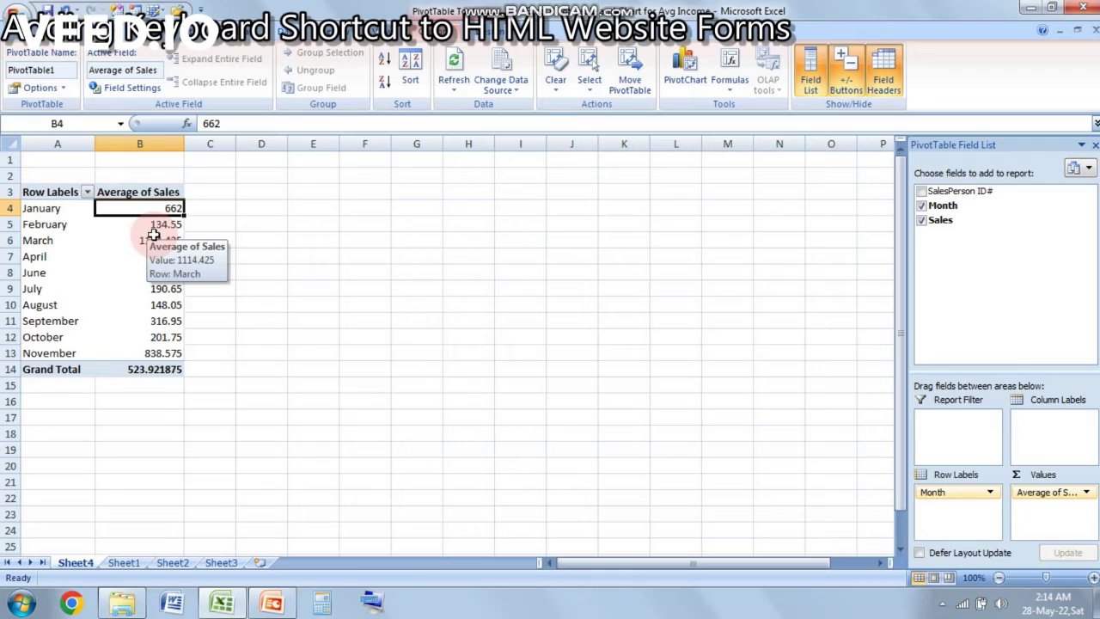
pyautogui.hotkey('shift', 'Down')
pyautogui.hotkey('shift', 'Down')
pyautogui.hotkey('shift', 'Down')
pyautogui.hotkey('shift', 'Down')
pyautogui.hotkey('shift', 'Down')
pyautogui.hotkey('shift', 'Down')
pyautogui.hotkey('shift', 'Down')
pyautogui.hotkey('shift', 'Down')
pyautogui.hotkey('shift', 'Down')
pyautogui.hotkey('shift', 'Down')
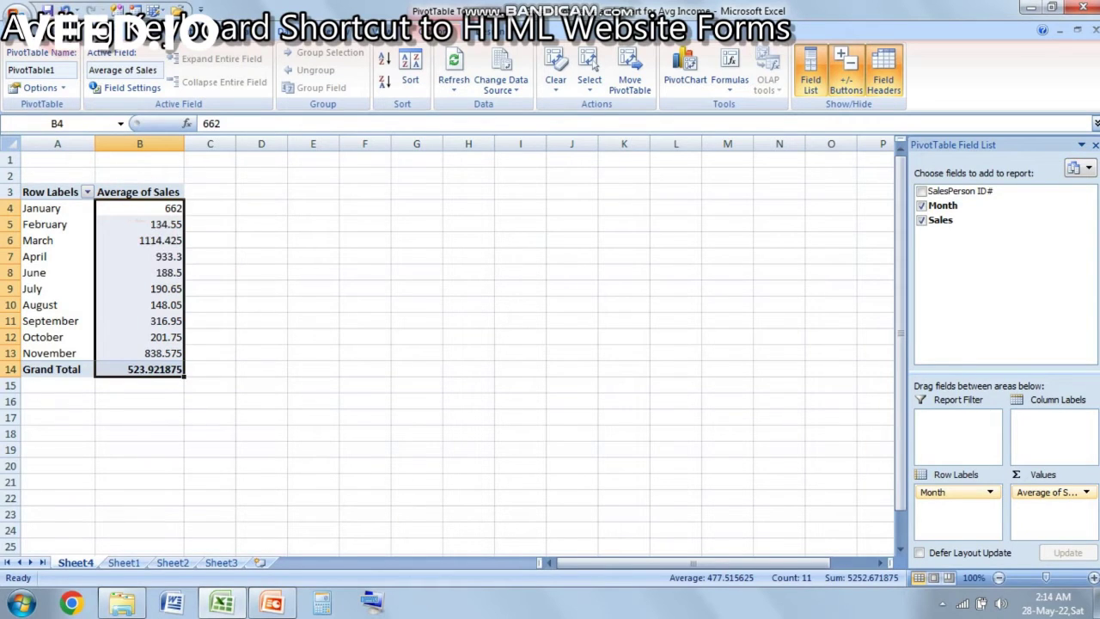
# Step: Show the averages with two decimal places, Grand Total reading 523.92
pyautogui.click(53, 31)
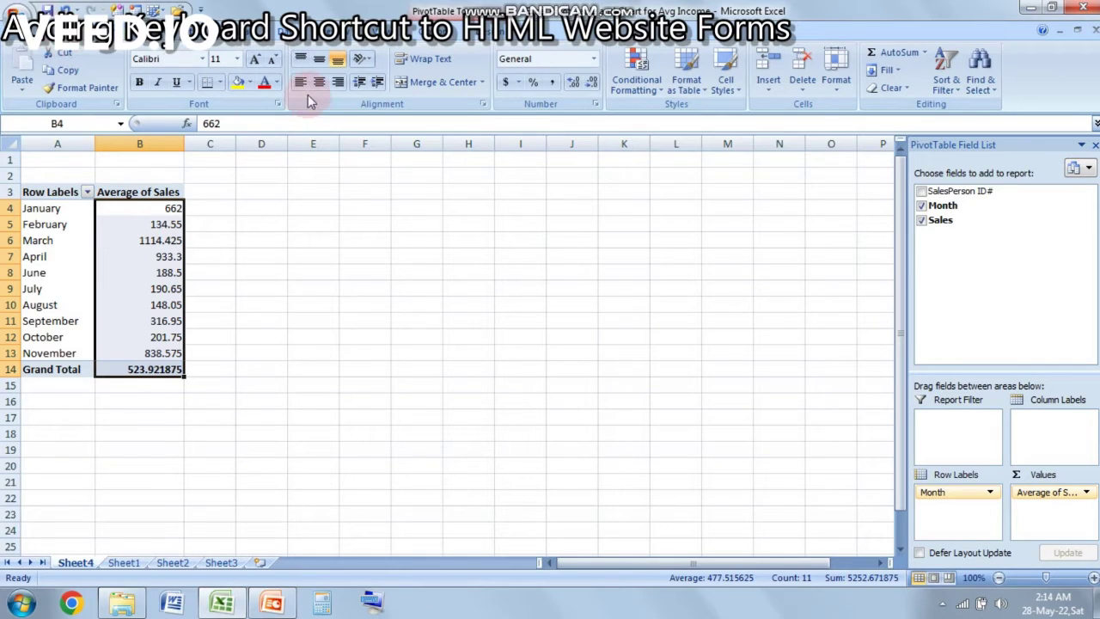
pyautogui.click(571, 84)
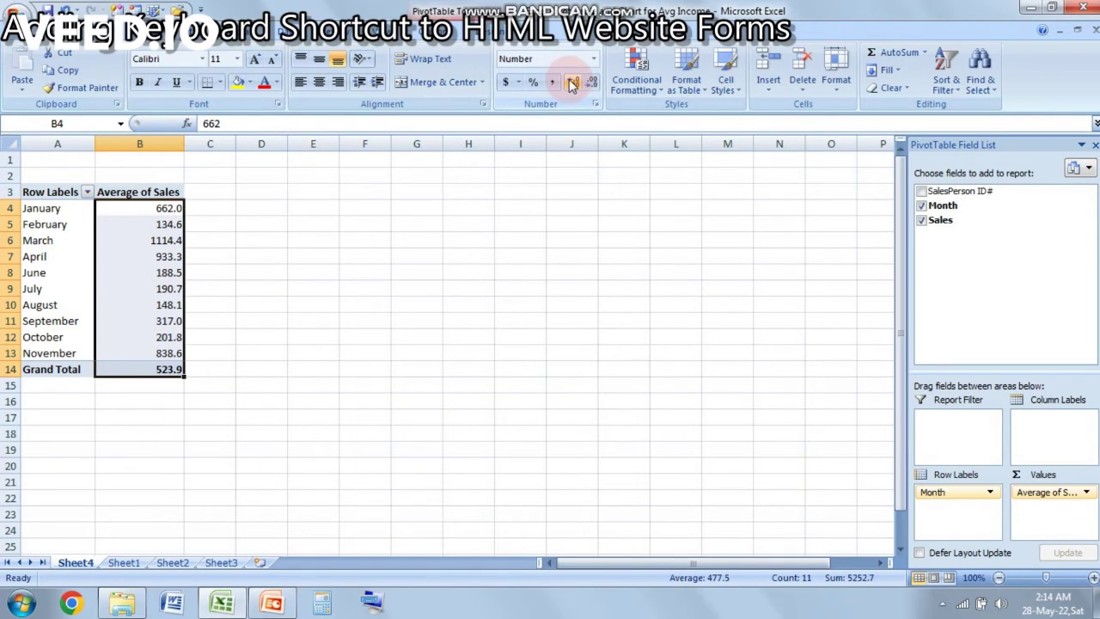
pyautogui.click(571, 82)
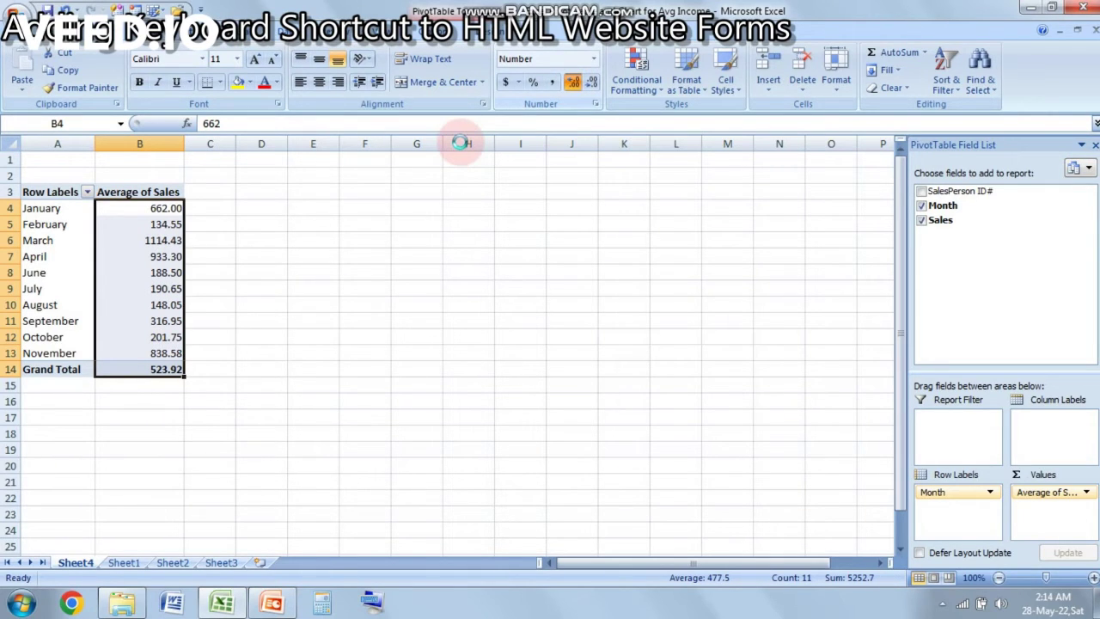
pyautogui.hotkey('ctrl', 'Down')
pyautogui.press('Down')
pyautogui.press('Up')
pyautogui.press('Up')
pyautogui.press('Up')
pyautogui.press('Up')
pyautogui.press('Up')
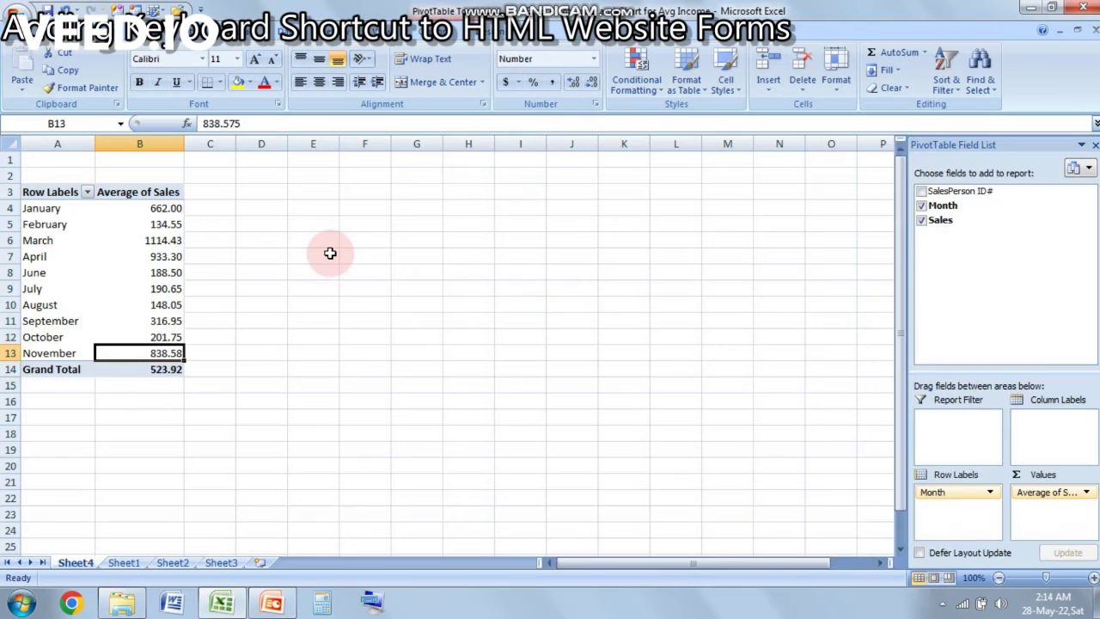
pyautogui.press('Up')
pyautogui.press('Up')
pyautogui.press('Up')
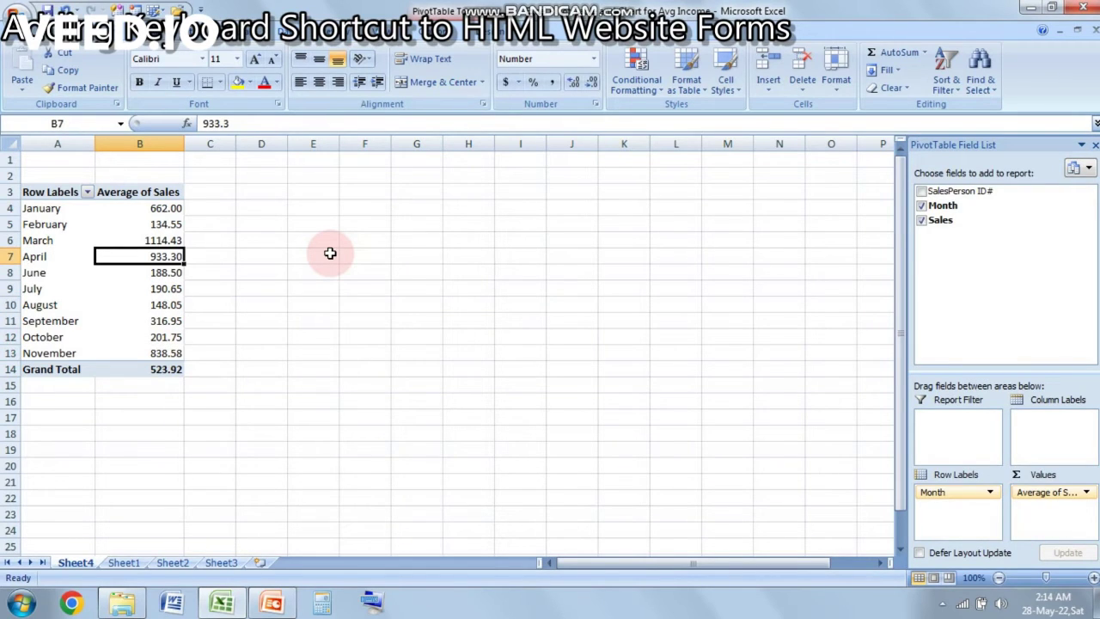
pyautogui.press('Left')
pyautogui.hotkey('ctrl', 'Up')
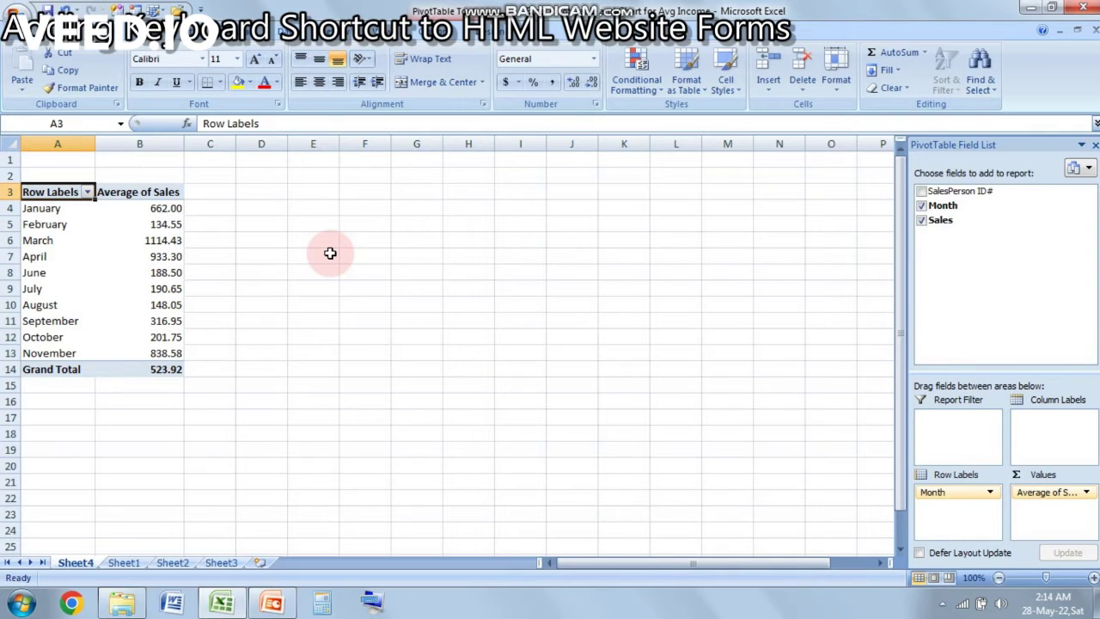
# Step: From Sheet1, insert a PivotTable with PivotChart from Table1 on new Sheet5
pyautogui.hotkey('ctrl', 'pagedown')
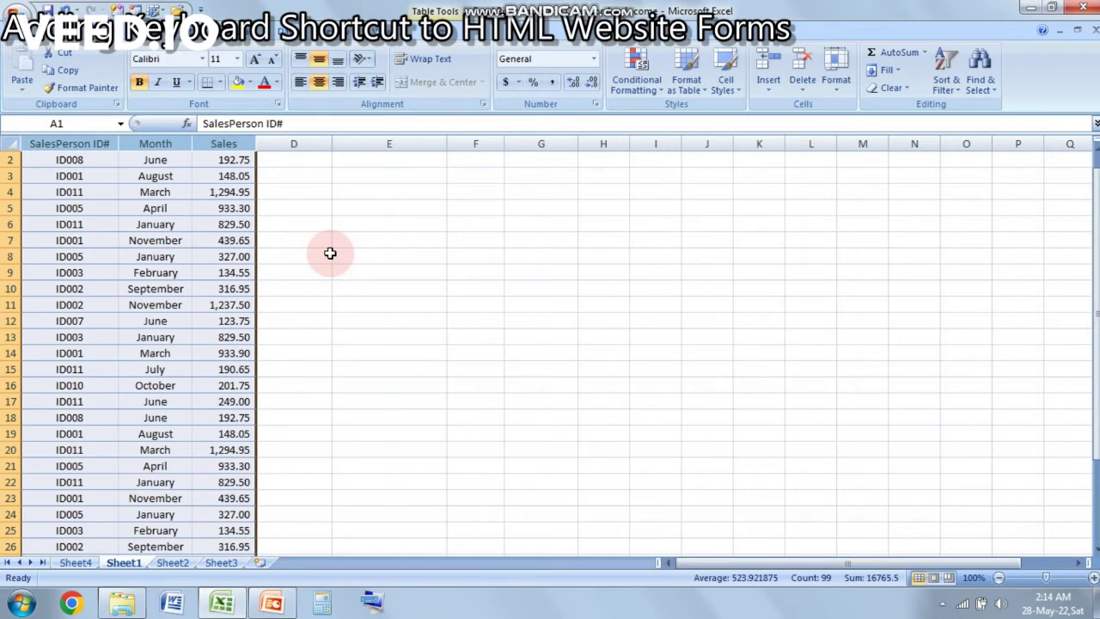
pyautogui.hotkey('alt', 'n')
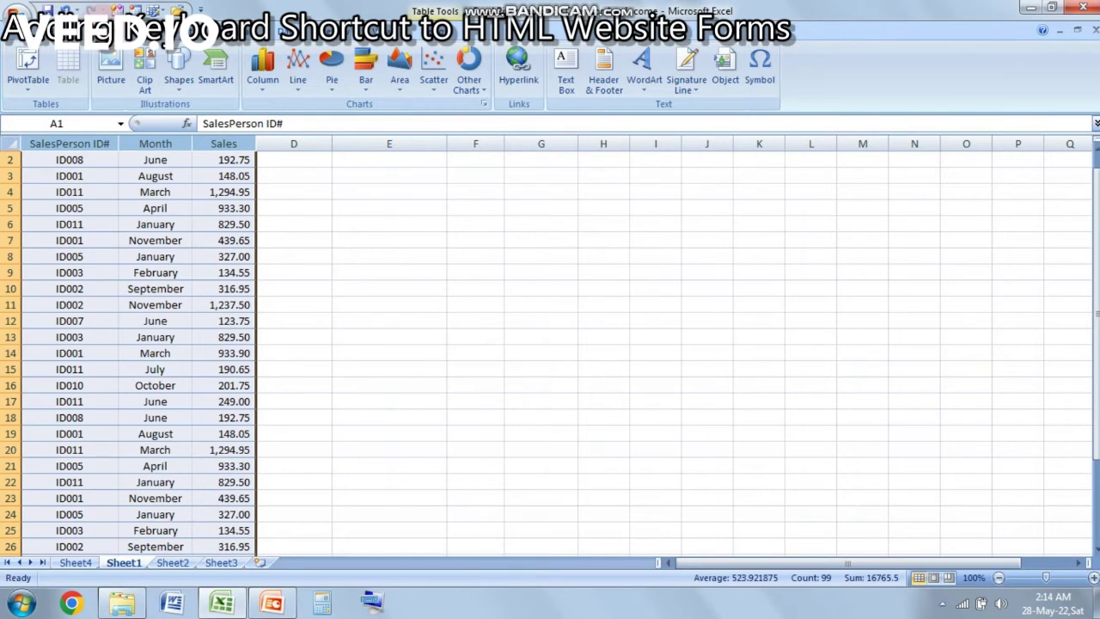
pyautogui.click(32, 88)
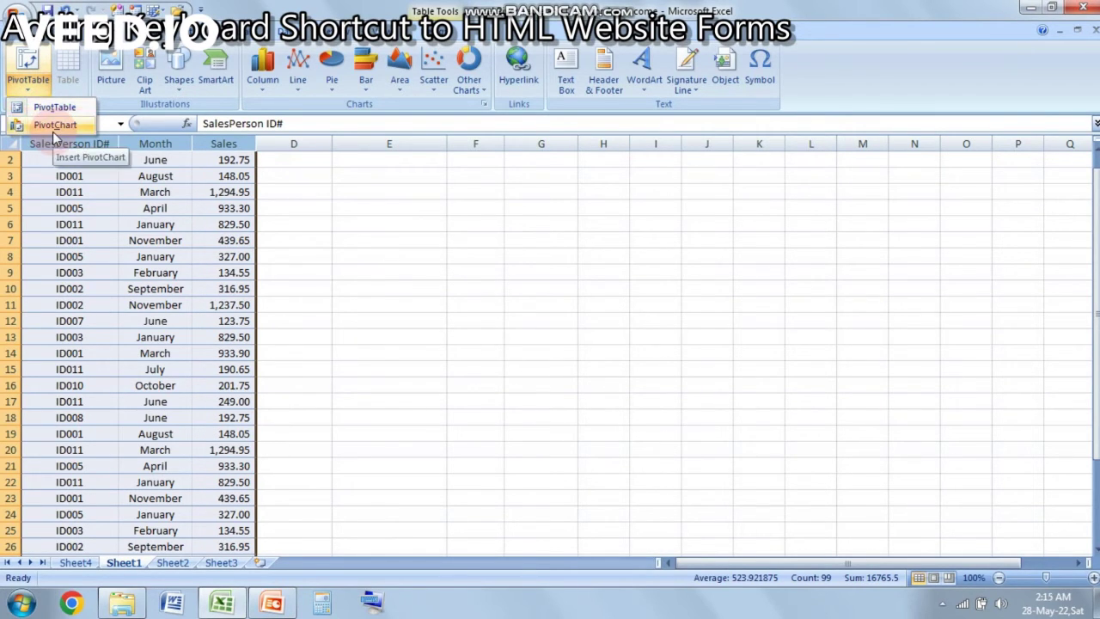
pyautogui.click(55, 126)
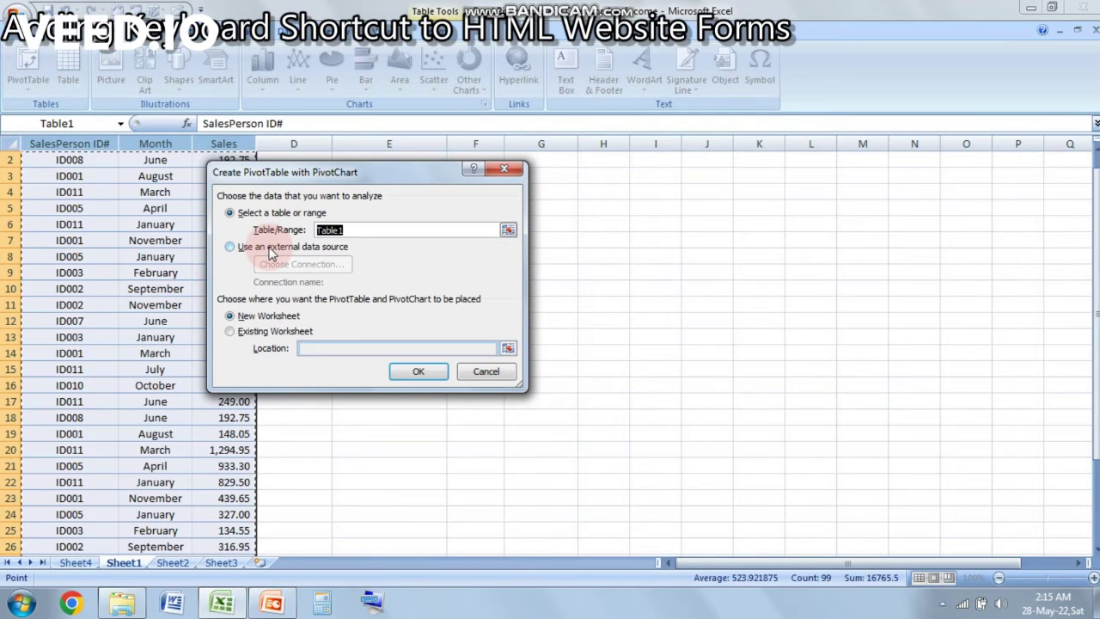
pyautogui.click(409, 371)
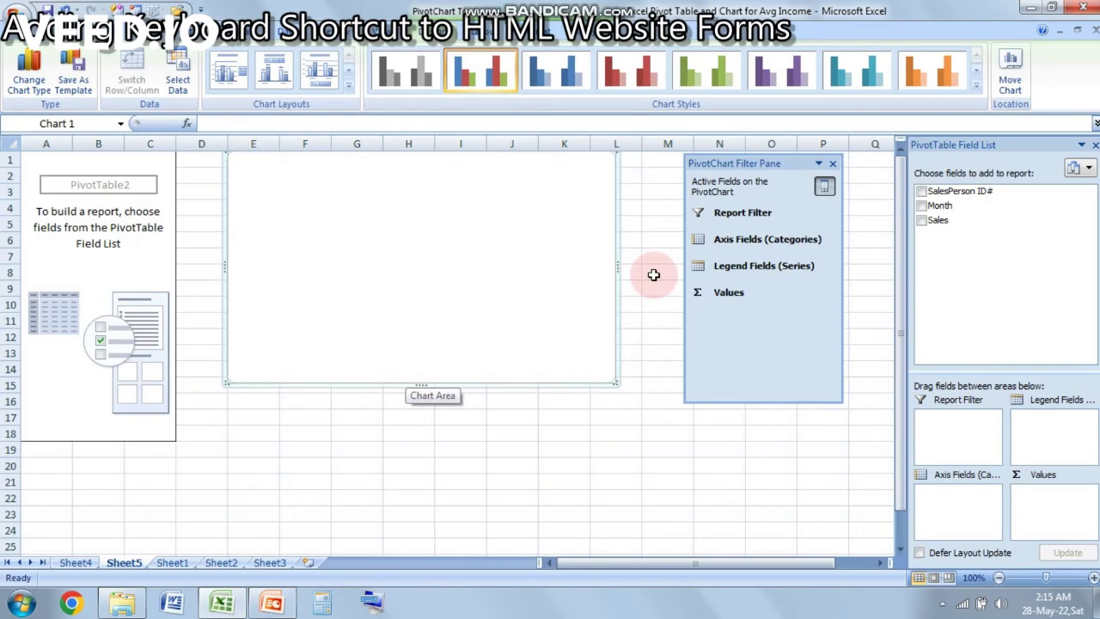
# Step: Add Month as categories and Sales as values, summarised as Average instead of Sum
pyautogui.click(921, 206)
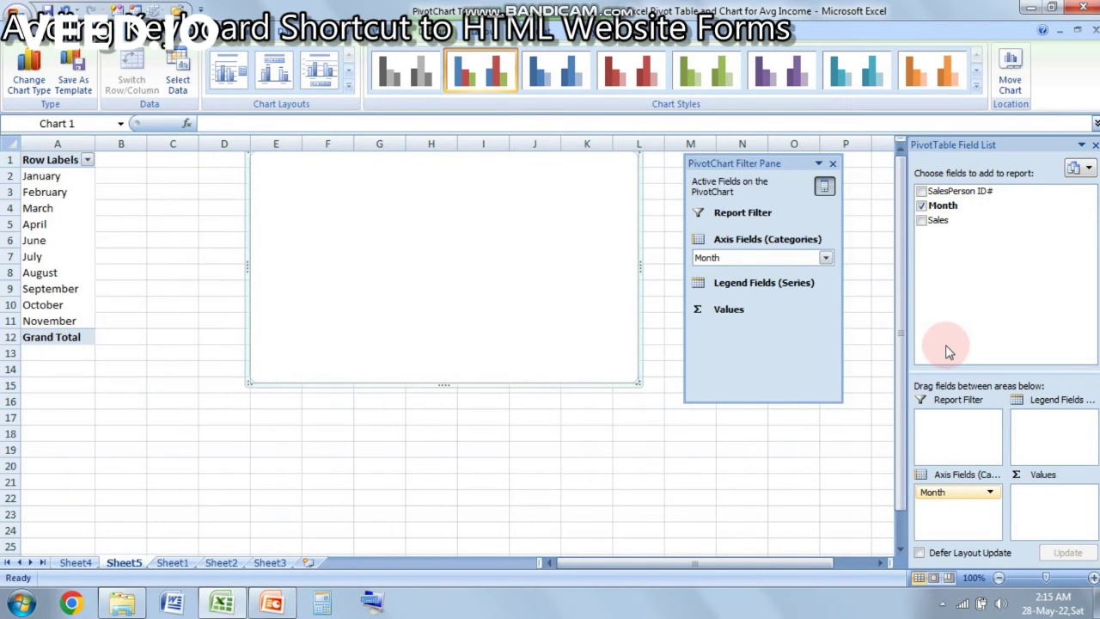
pyautogui.moveTo(955, 220); pyautogui.dragTo(1050, 511)
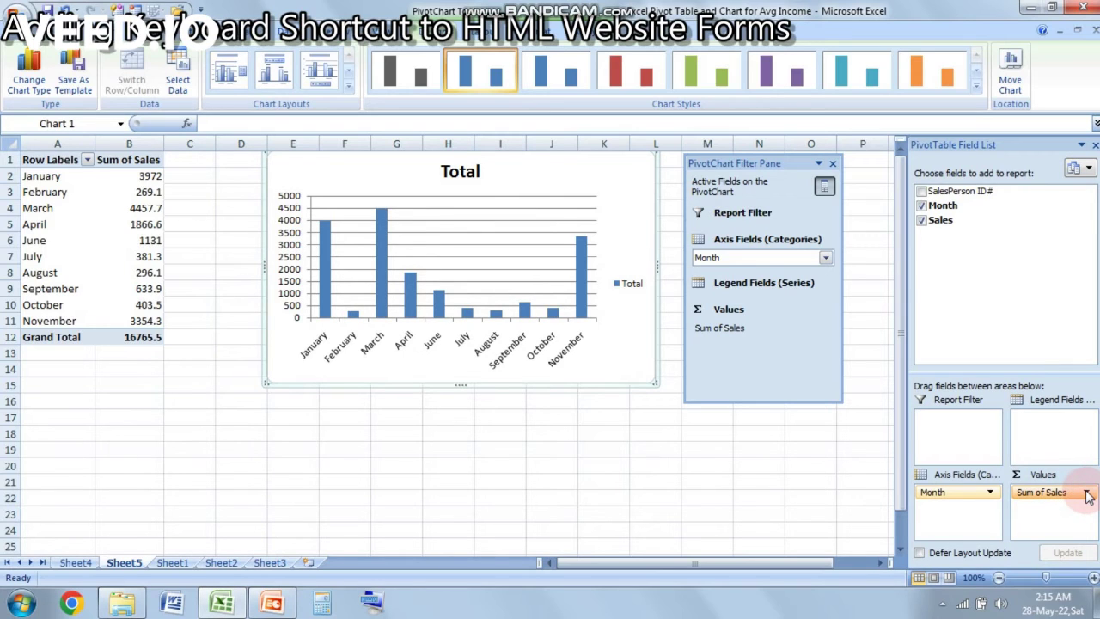
pyautogui.click(1086, 494)
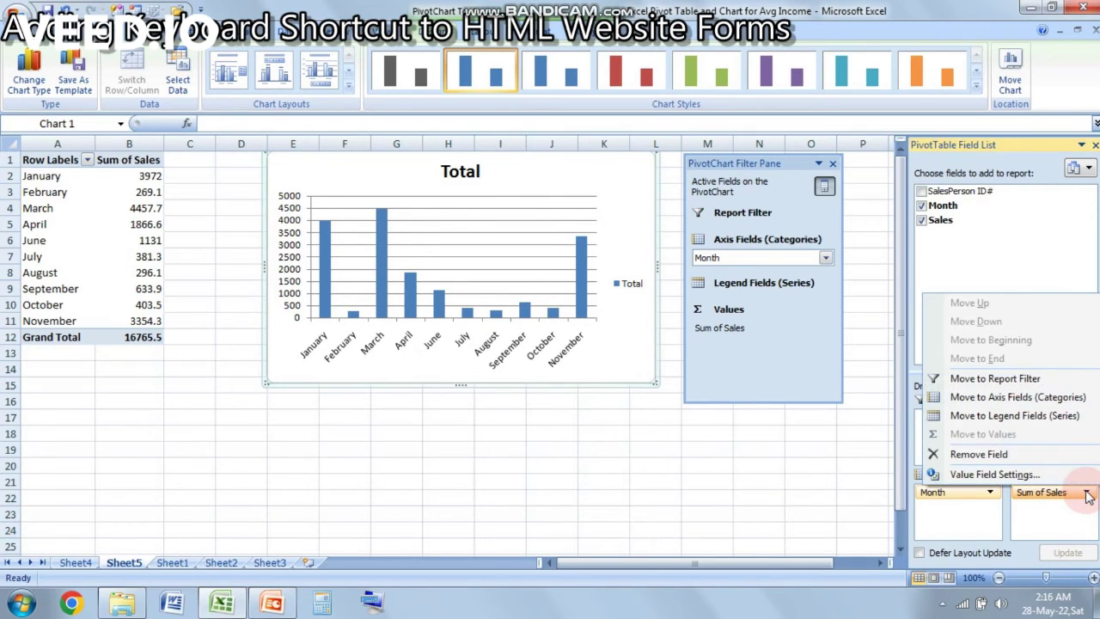
pyautogui.click(1022, 475)
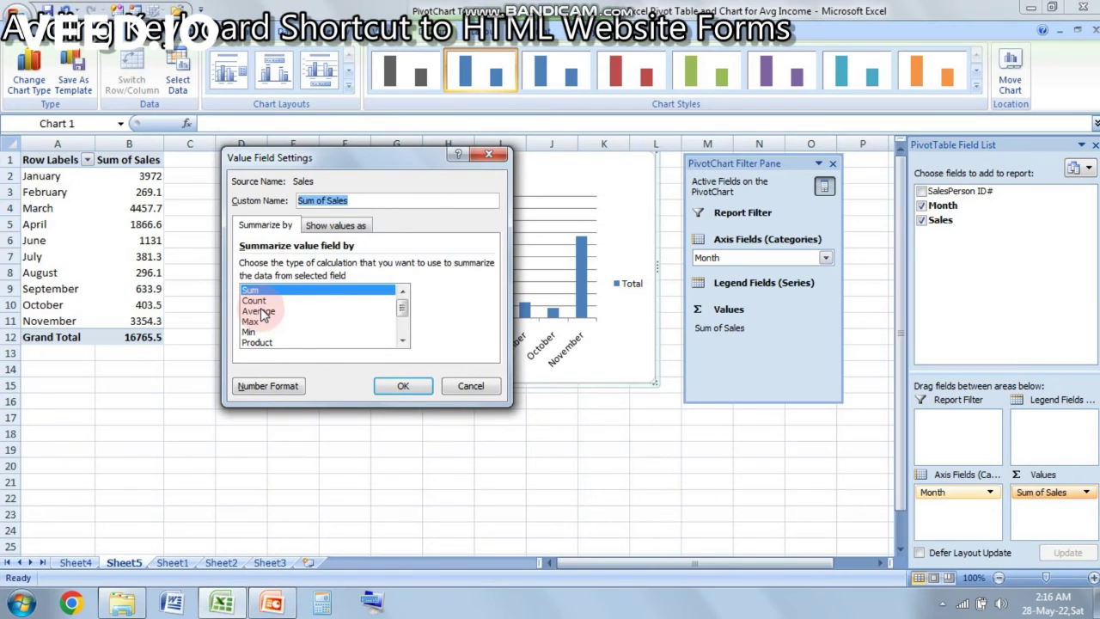
pyautogui.click(259, 311)
pyautogui.click(402, 386)
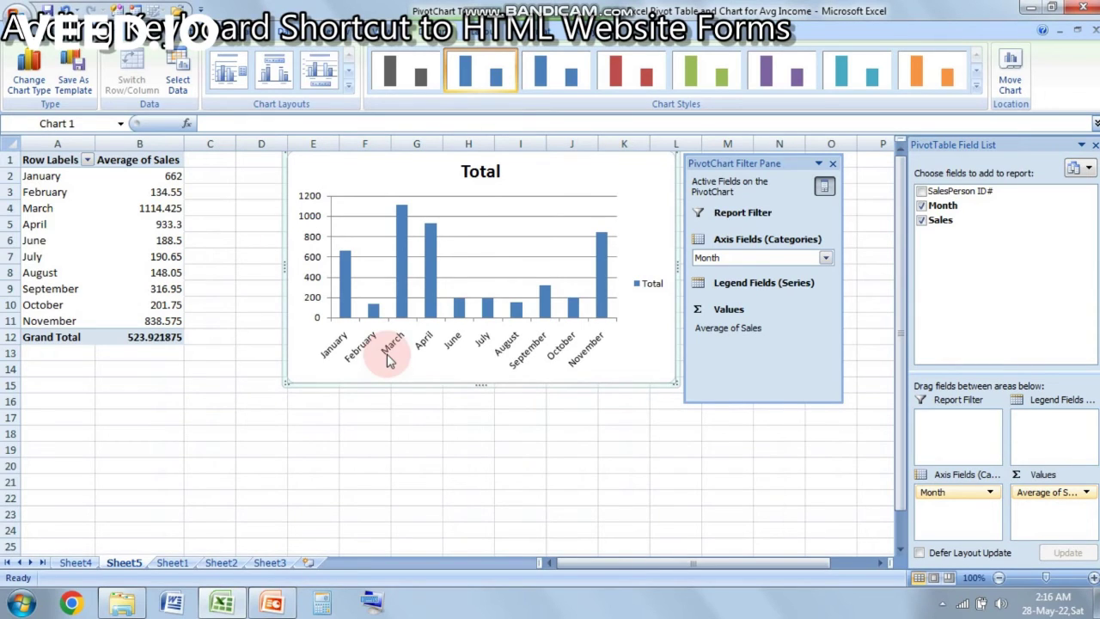
# Step: Rename the PivotChart title from 'Total' to 'Average'
pyautogui.click(484, 170)
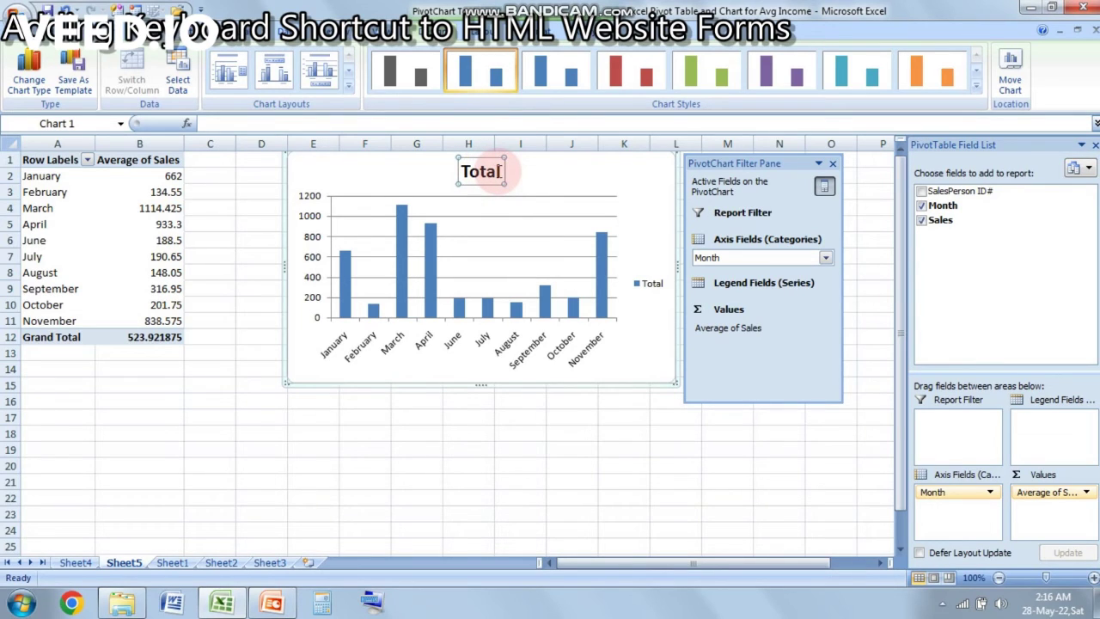
pyautogui.press('BackSpace')
pyautogui.press('BackSpace')
pyautogui.press('BackSpace')
pyautogui.press('BackSpace')
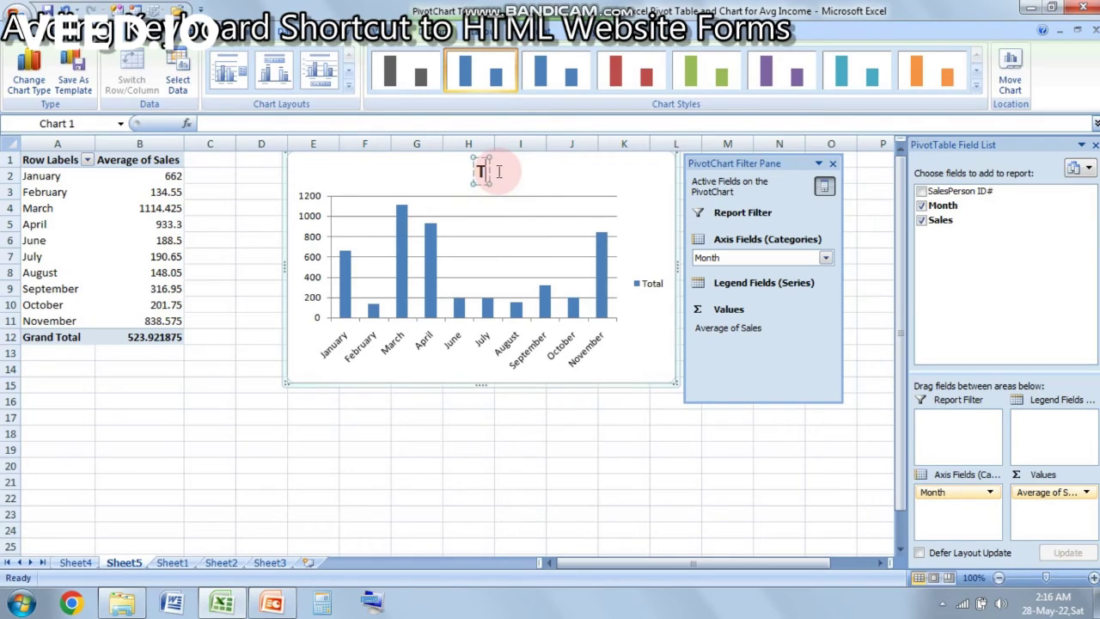
pyautogui.press('BackSpace')
pyautogui.write('Avergare')
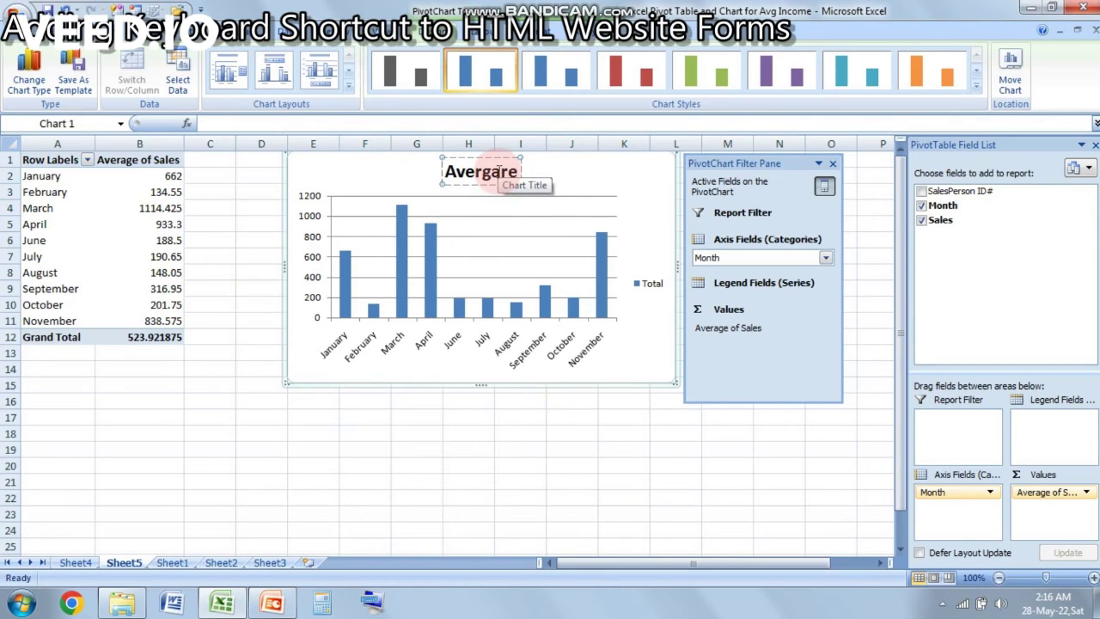
pyautogui.press('BackSpace')
pyautogui.press('BackSpace')
pyautogui.press('BackSpace')
pyautogui.press('BackSpace')
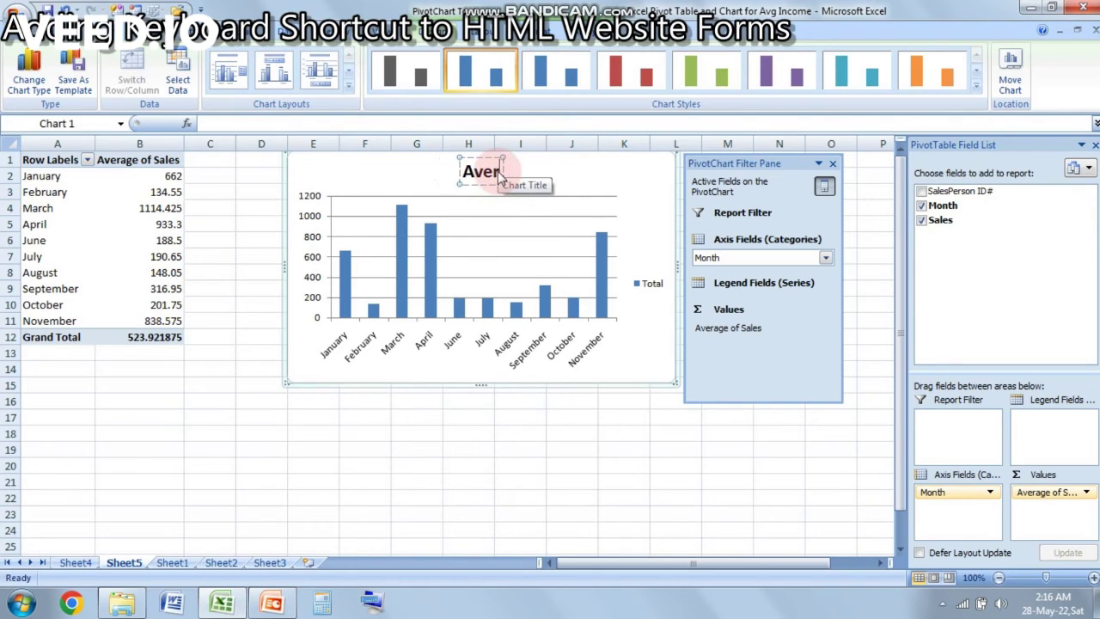
pyautogui.write('a')
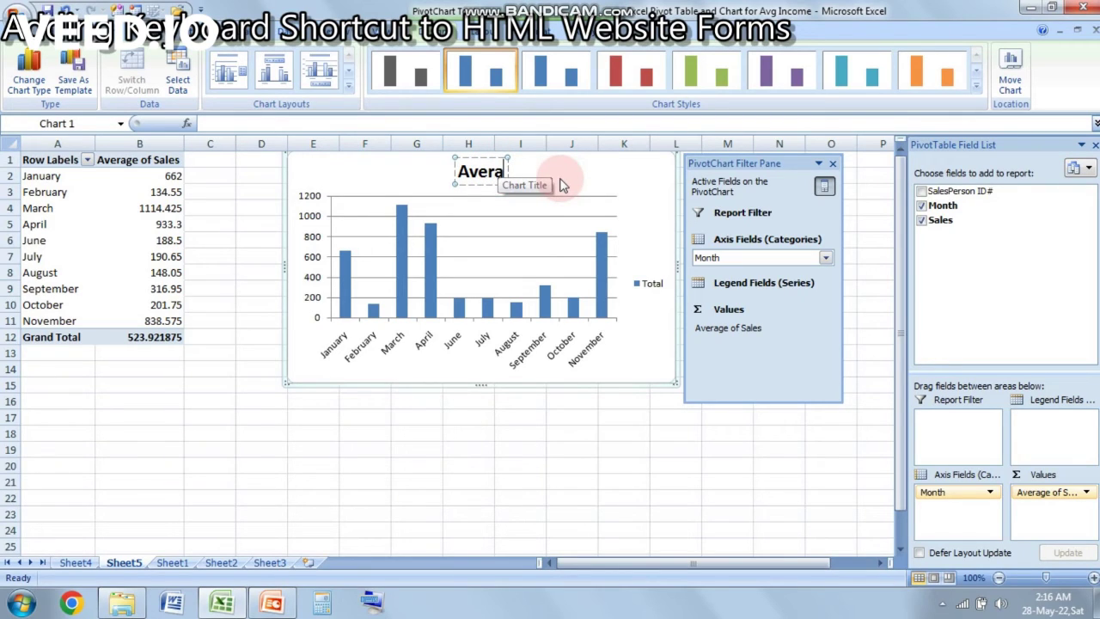
pyautogui.write('ge')
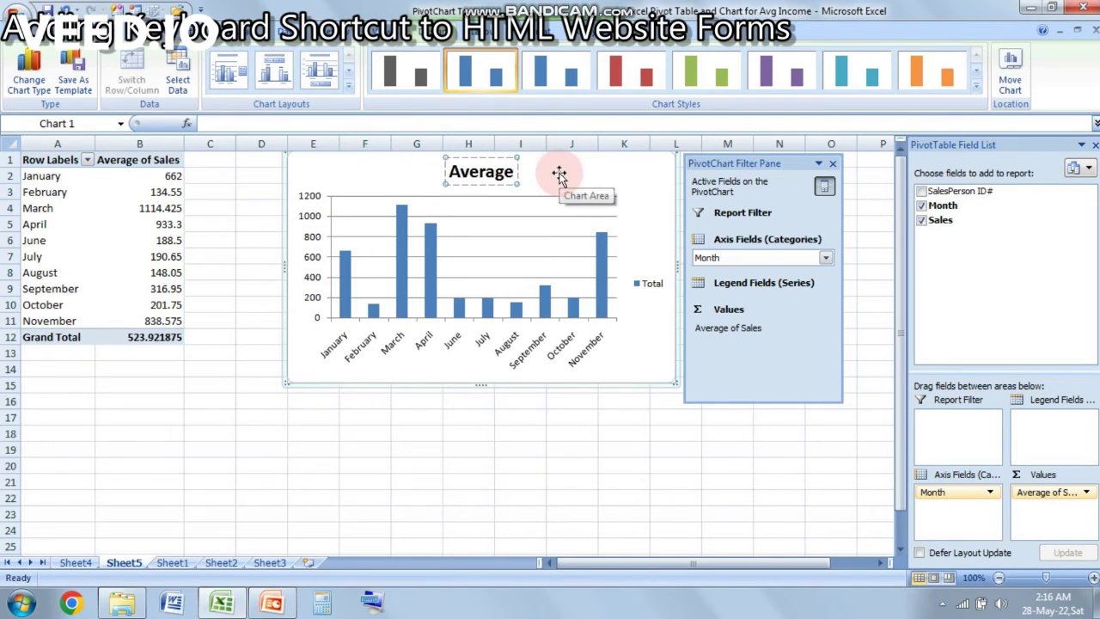
pyautogui.click(375, 153)
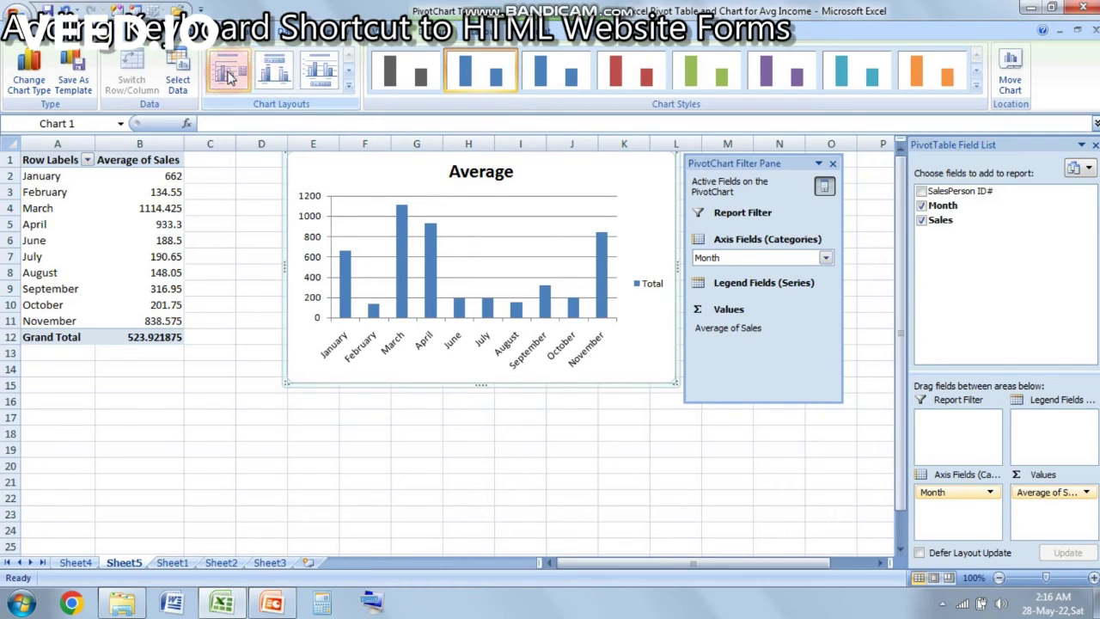
# Step: Try chart layouts 2 and 5, ending on one with a monthly data table below
pyautogui.click(350, 89)
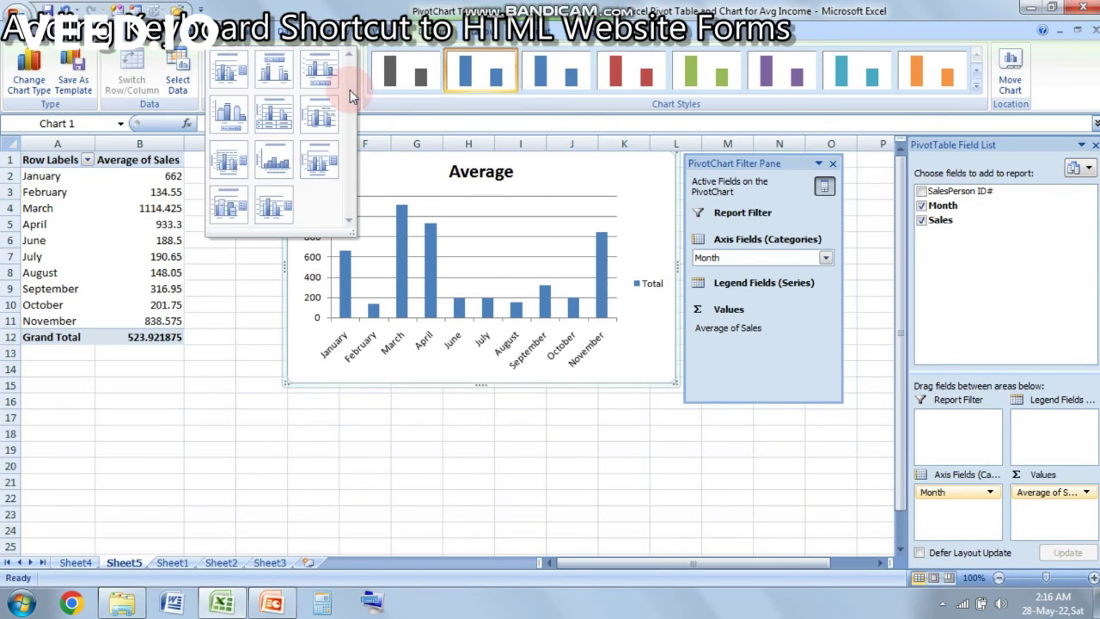
pyautogui.click(274, 75)
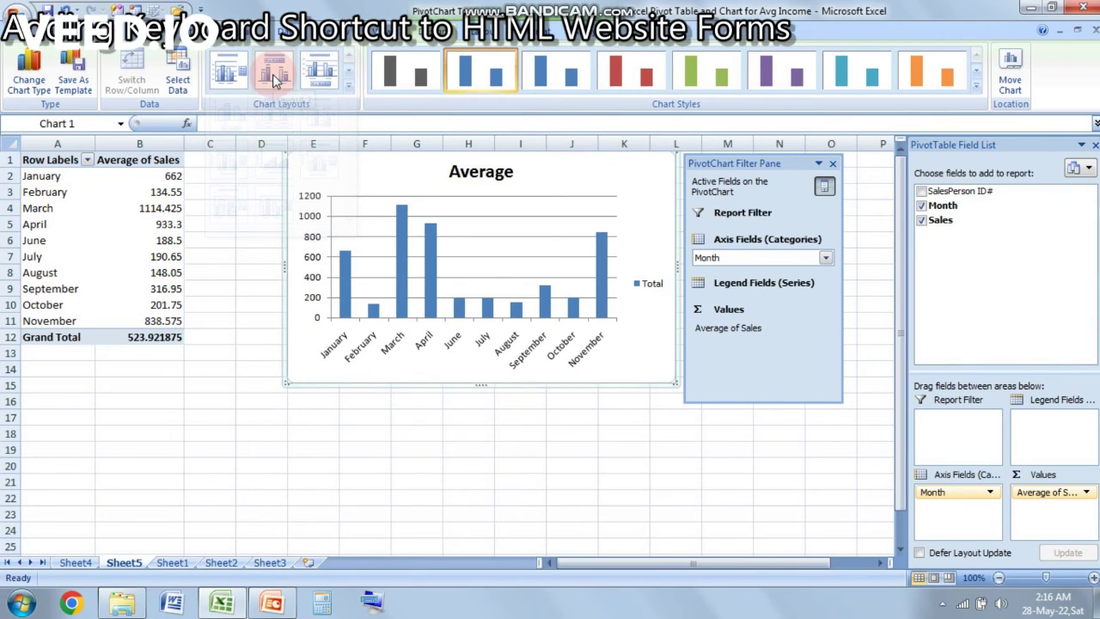
pyautogui.click(275, 77)
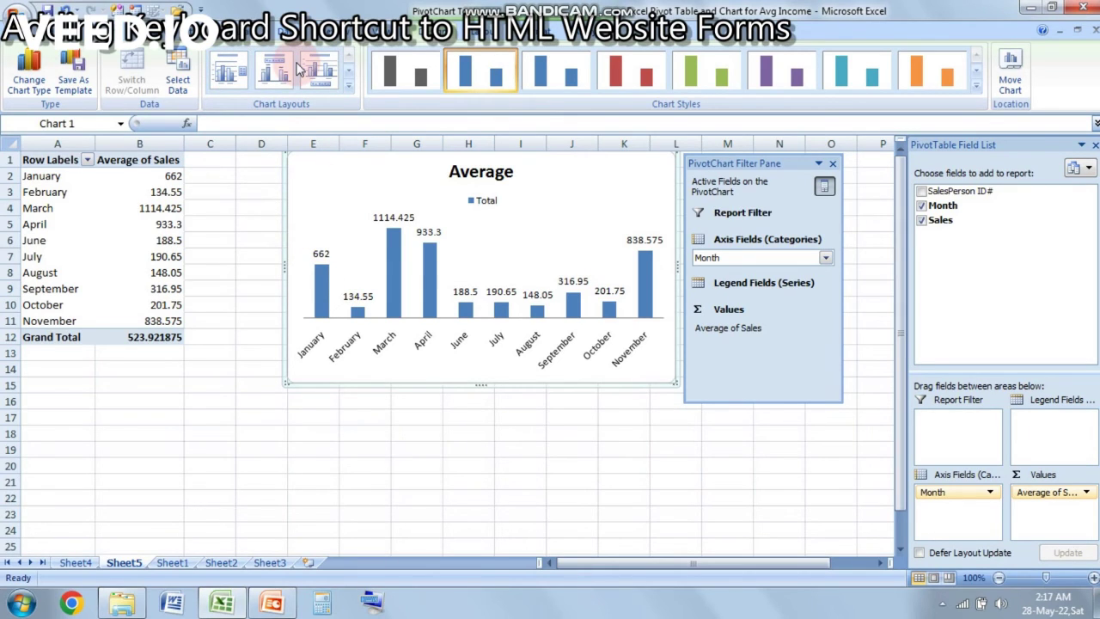
pyautogui.click(349, 80)
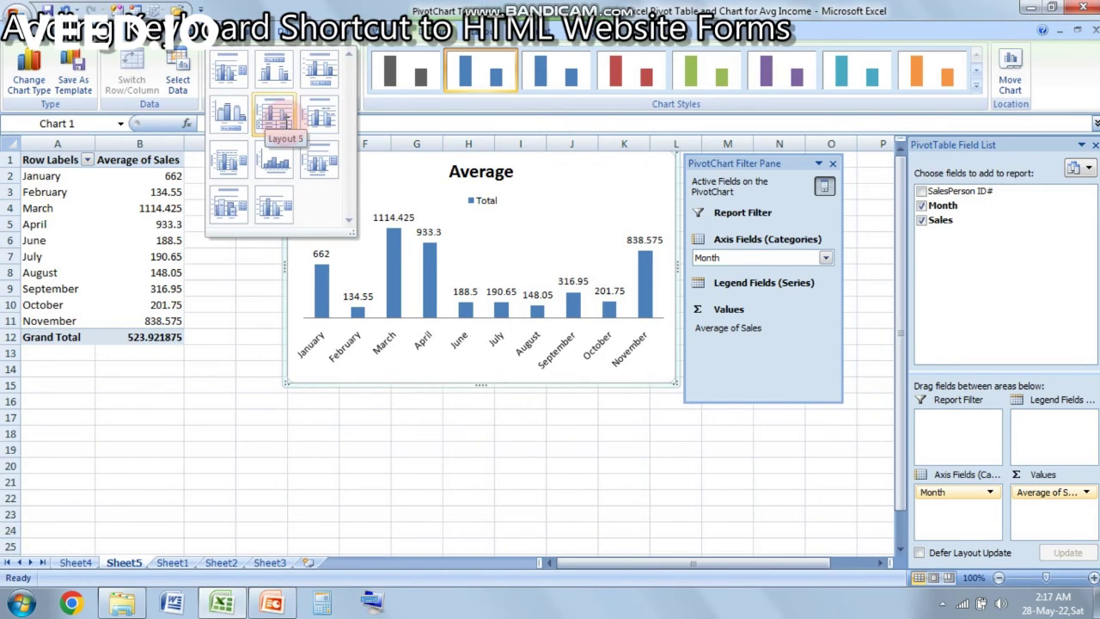
pyautogui.click(277, 118)
pyautogui.click(351, 86)
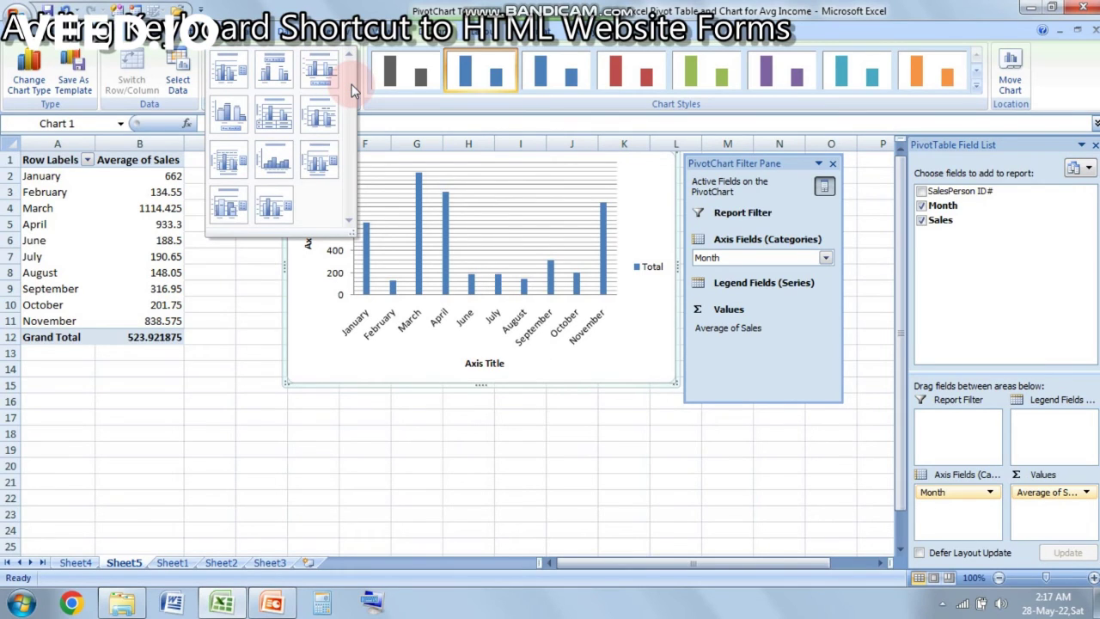
pyautogui.click(271, 120)
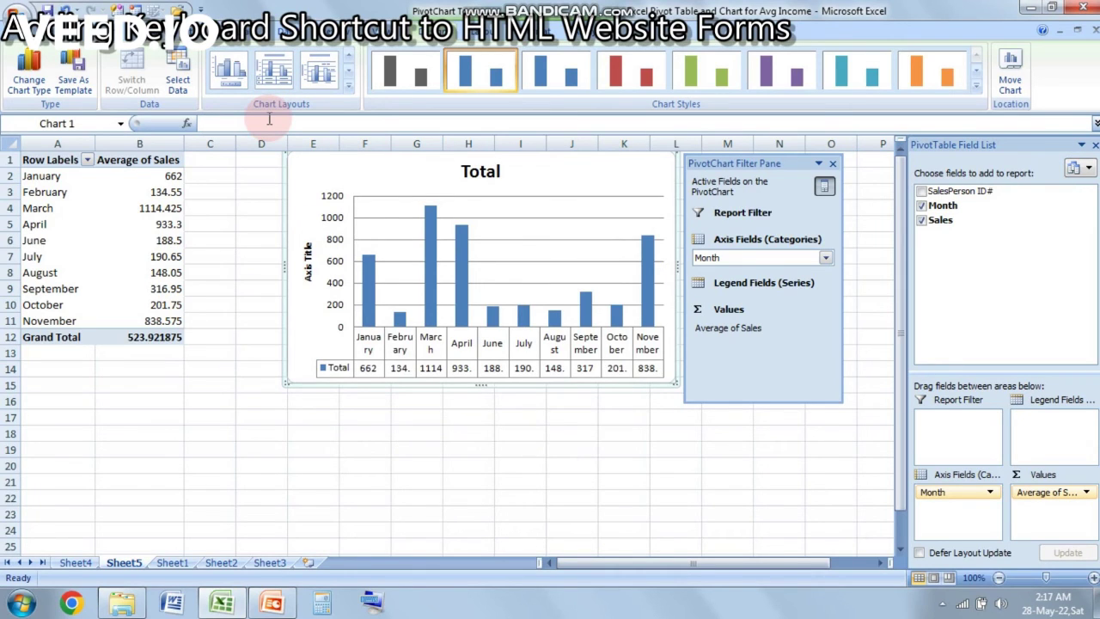
# Step: Apply the chart layout with value labels on each column, a bottom Total legend and no title
pyautogui.click(336, 78)
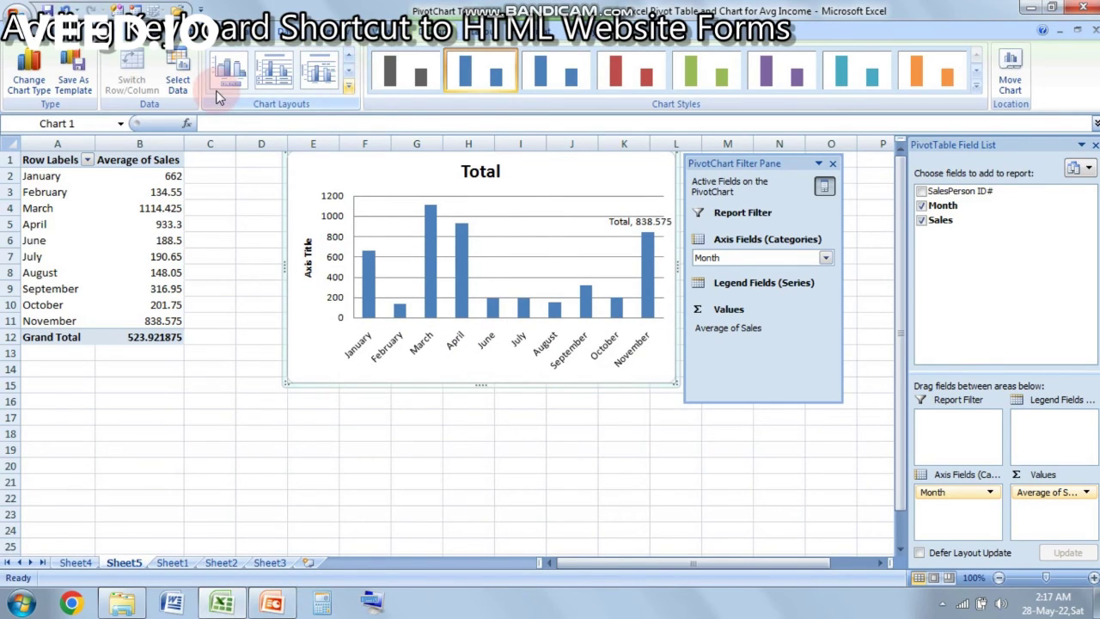
pyautogui.click(348, 86)
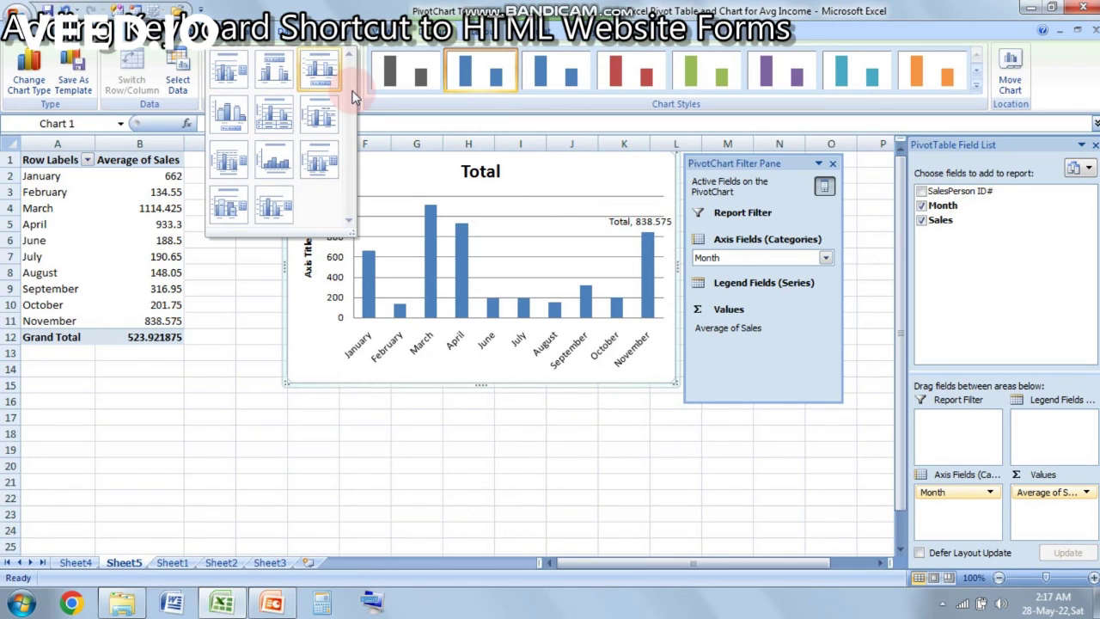
pyautogui.click(230, 116)
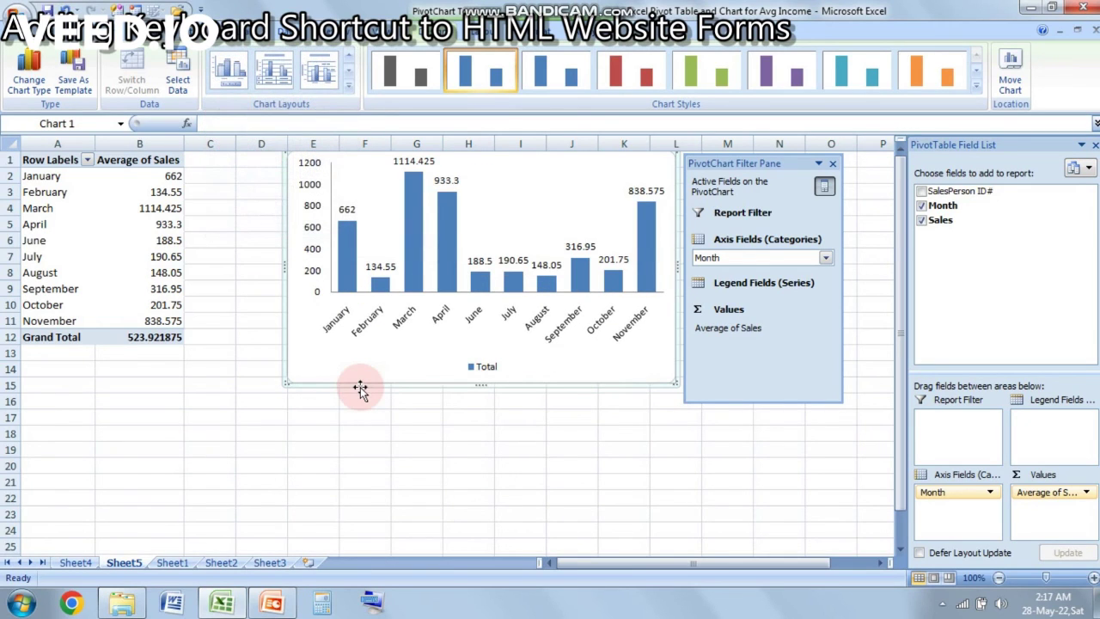